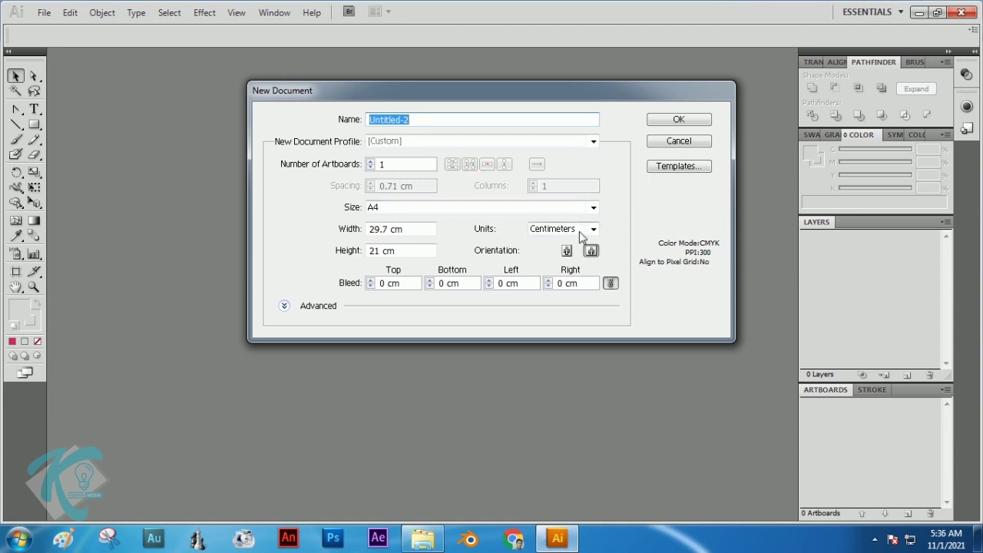
Create a landscape A4 document in centimetres and bring in the apple logo image Pen tool1.png from the file explorer.
{"action": "left_click", "coordinate": [591, 250]}
{"action": "left_click", "coordinate": [681, 120]}
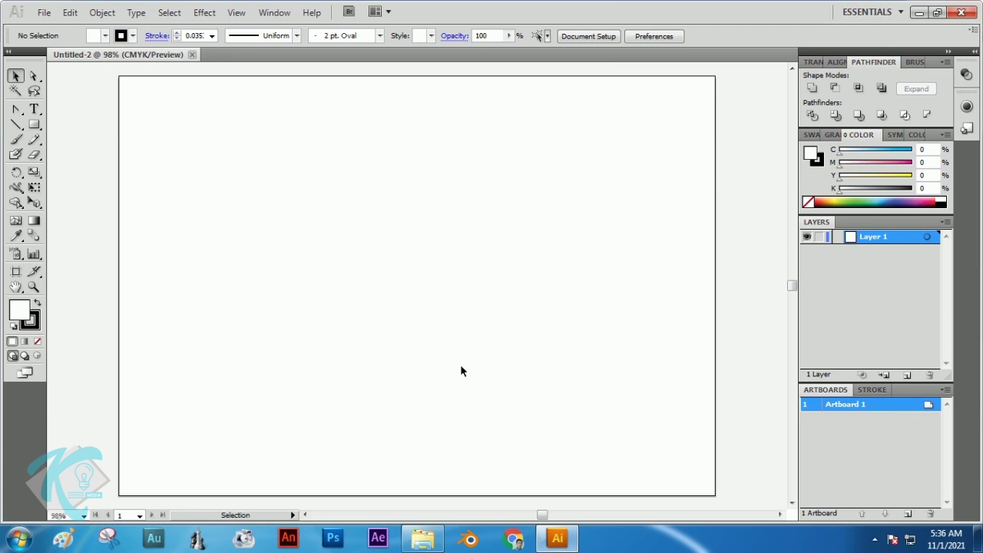
{"action": "left_click", "coordinate": [422, 541]}
{"action": "left_click", "coordinate": [833, 222]}
{"action": "left_click_drag", "start_coordinate": [833, 222], "coordinate": [446, 302]}
{"action": "left_click_drag", "start_coordinate": [392, 285], "coordinate": [392, 286]}
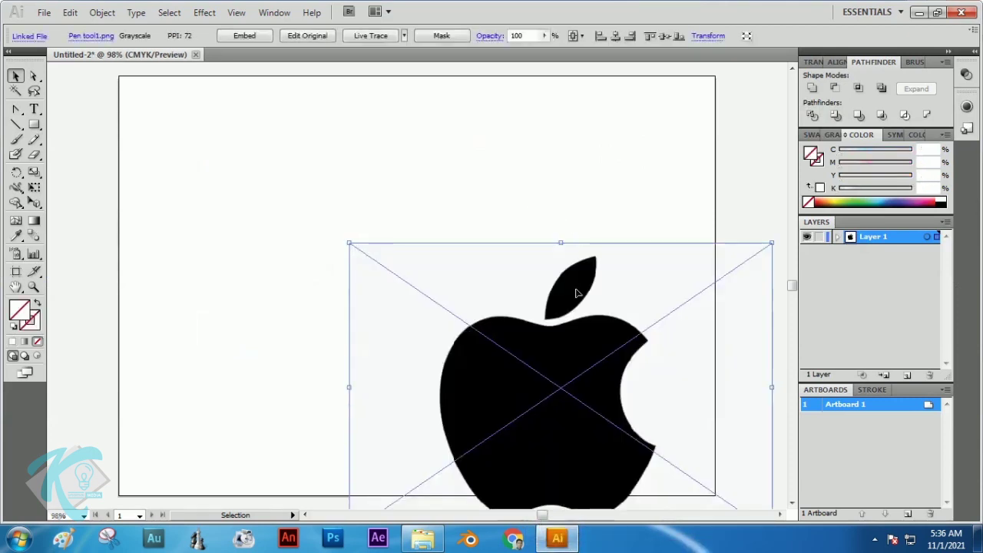
Move the apple image onto the page and centre it horizontally and vertically on the artboard.
{"action": "left_click_drag", "start_coordinate": [574, 292], "coordinate": [428, 183]}
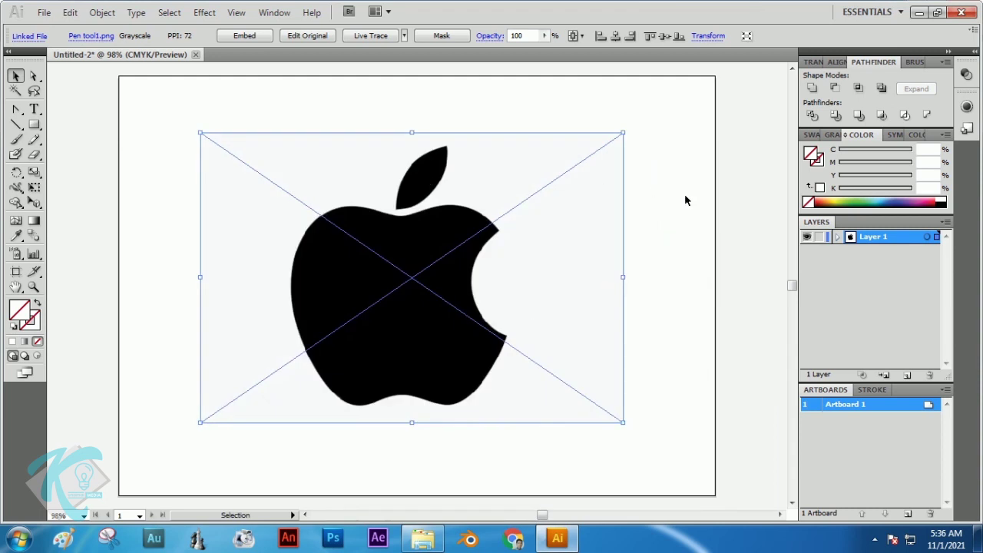
{"action": "left_click_drag", "start_coordinate": [411, 189], "coordinate": [365, 149]}
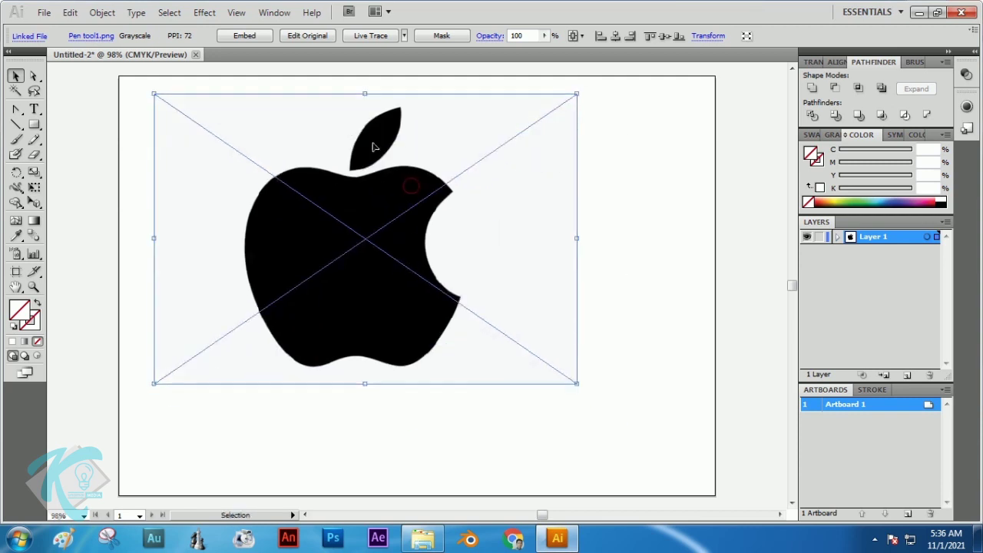
{"action": "left_click", "coordinate": [616, 37]}
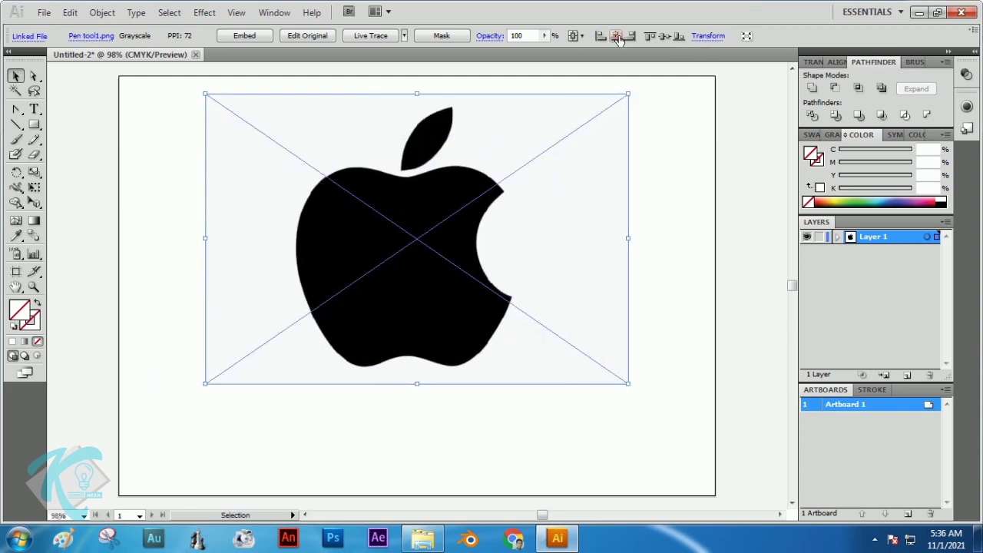
{"action": "left_click", "coordinate": [665, 37]}
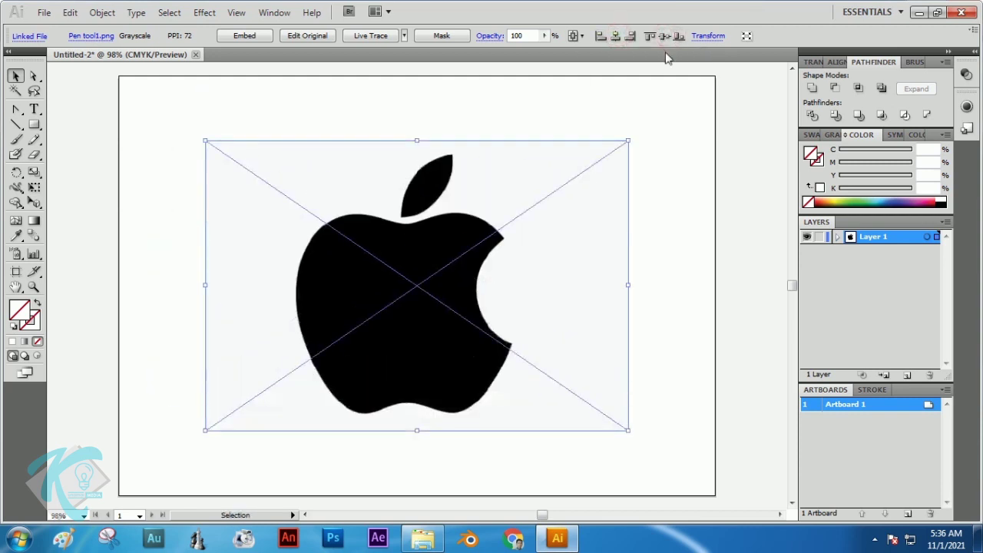
{"action": "left_click", "coordinate": [577, 36]}
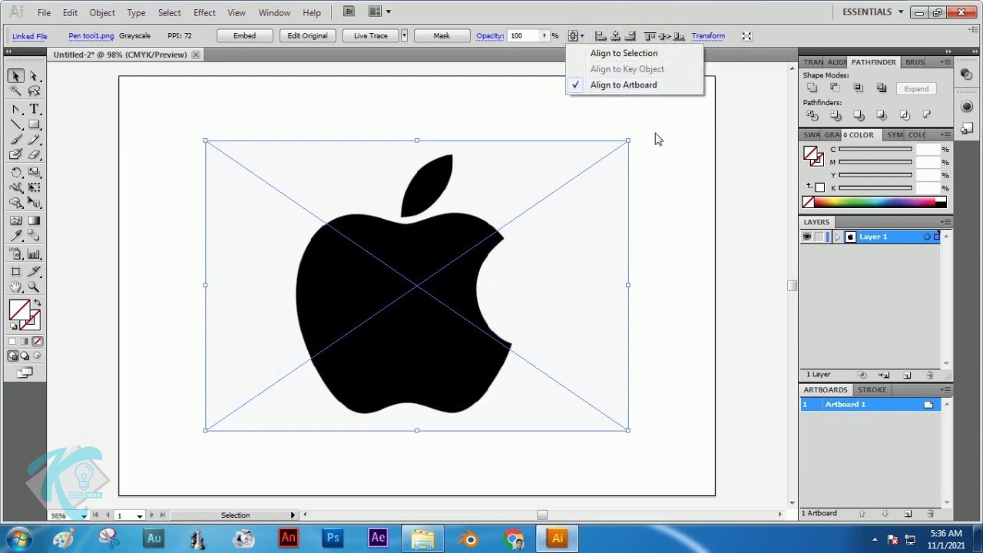
Lock Layer 1 and group the Layers panel with Artboards and Stroke, placing Layers first.
{"action": "left_click", "coordinate": [819, 237]}
{"action": "left_click", "coordinate": [819, 238]}
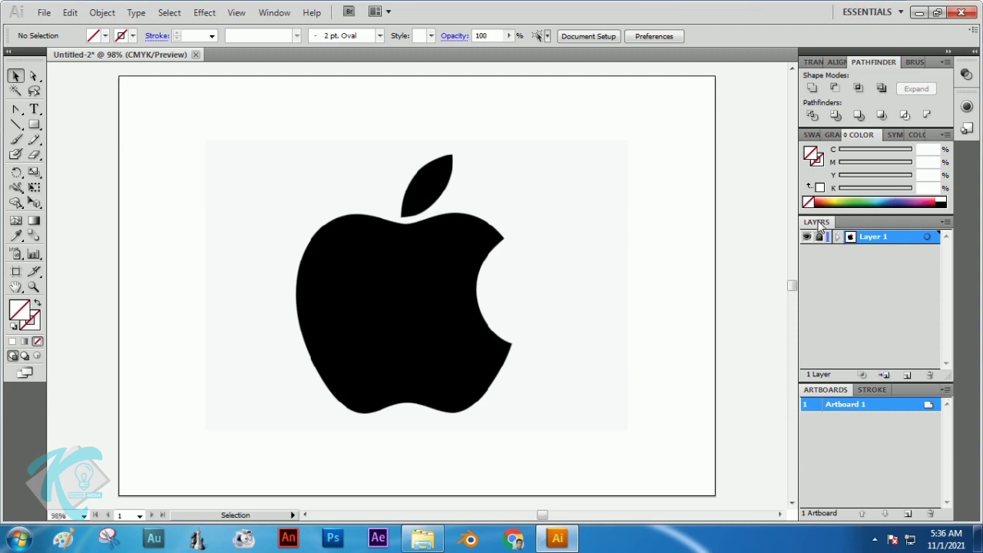
{"action": "mouse_move", "coordinate": [819, 224]}
{"action": "left_mouse_down"}
{"action": "mouse_move", "coordinate": [835, 234]}
{"action": "mouse_move", "coordinate": [846, 351]}
{"action": "mouse_move", "coordinate": [895, 393]}
{"action": "mouse_move", "coordinate": [912, 393]}
{"action": "mouse_move", "coordinate": [808, 393]}
{"action": "left_mouse_up"}
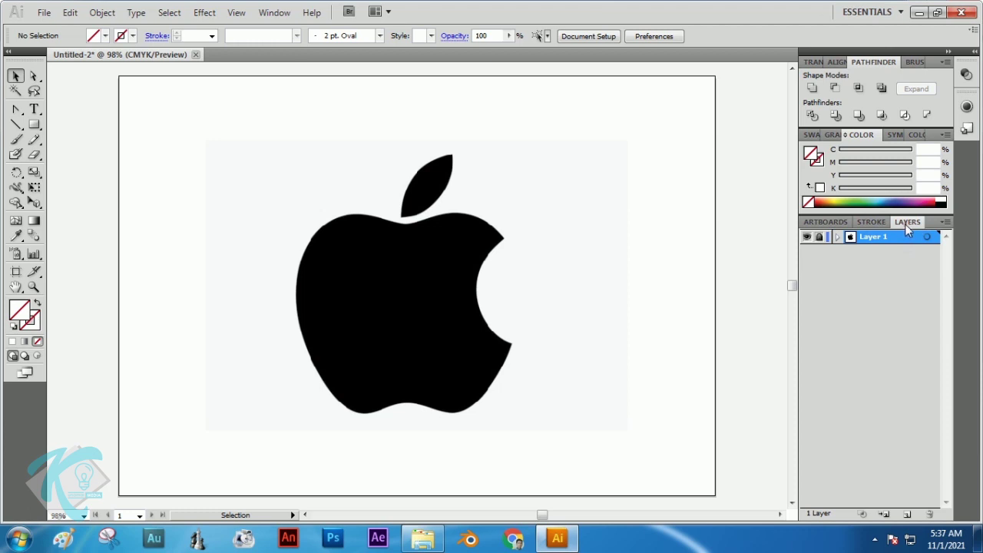
{"action": "left_click_drag", "start_coordinate": [895, 224], "coordinate": [817, 225]}
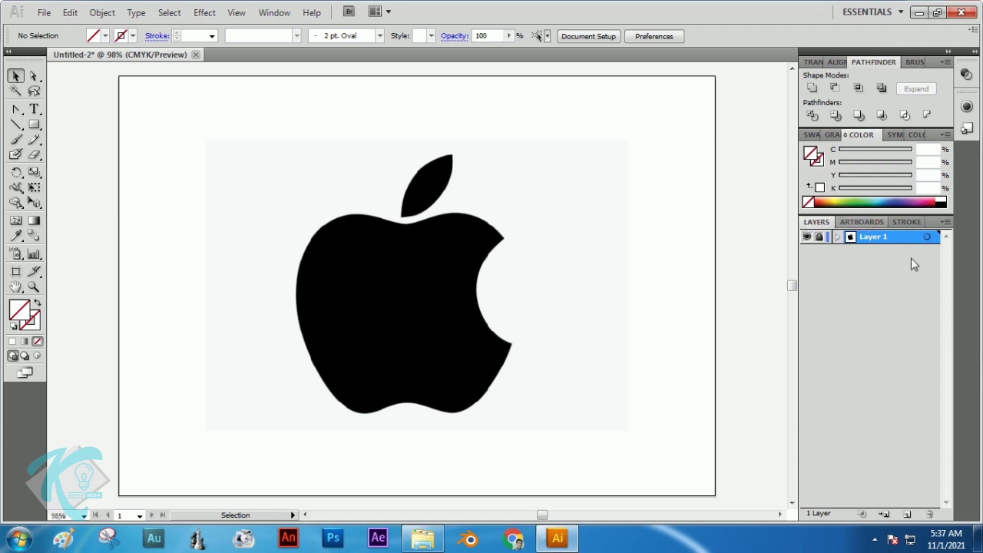
Add a new layer above the locked image layer and pick the Pen tool.
{"action": "left_click", "coordinate": [885, 514]}
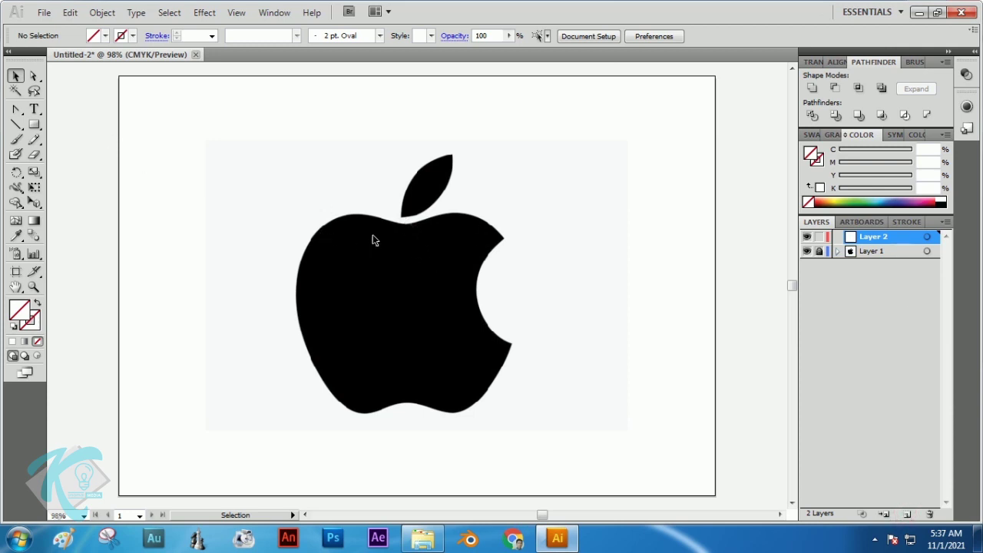
{"action": "left_click", "coordinate": [15, 111]}
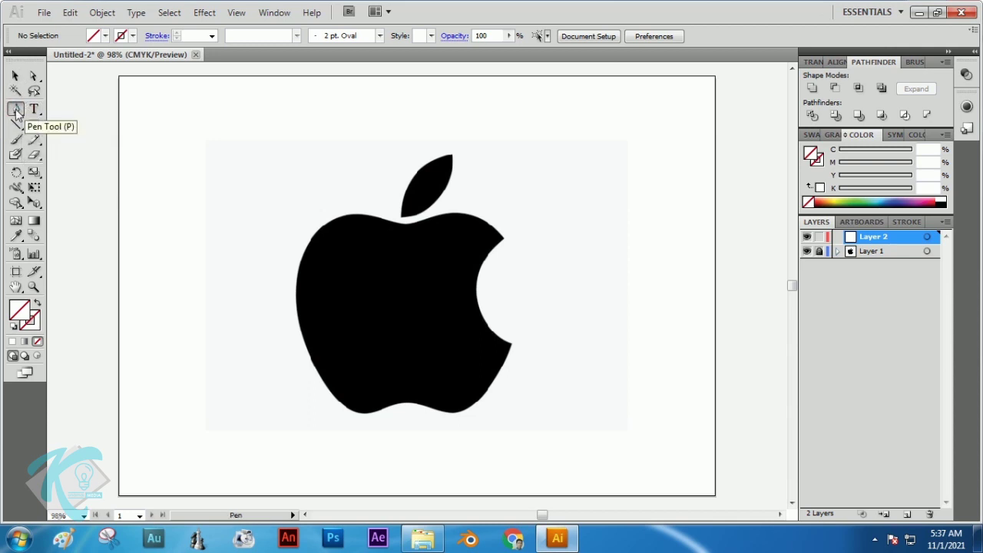
{"action": "left_click", "coordinate": [10, 51]}
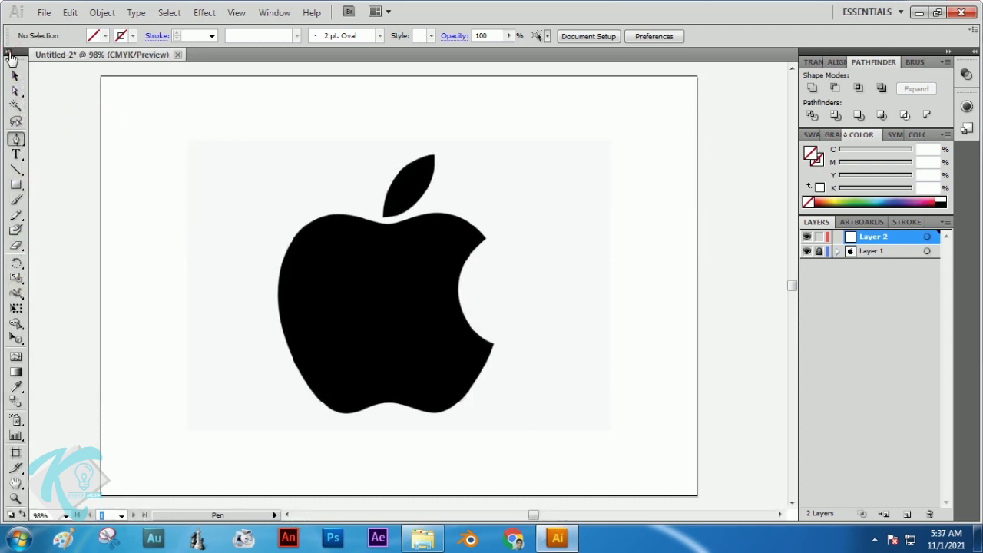
{"action": "left_click", "coordinate": [10, 52]}
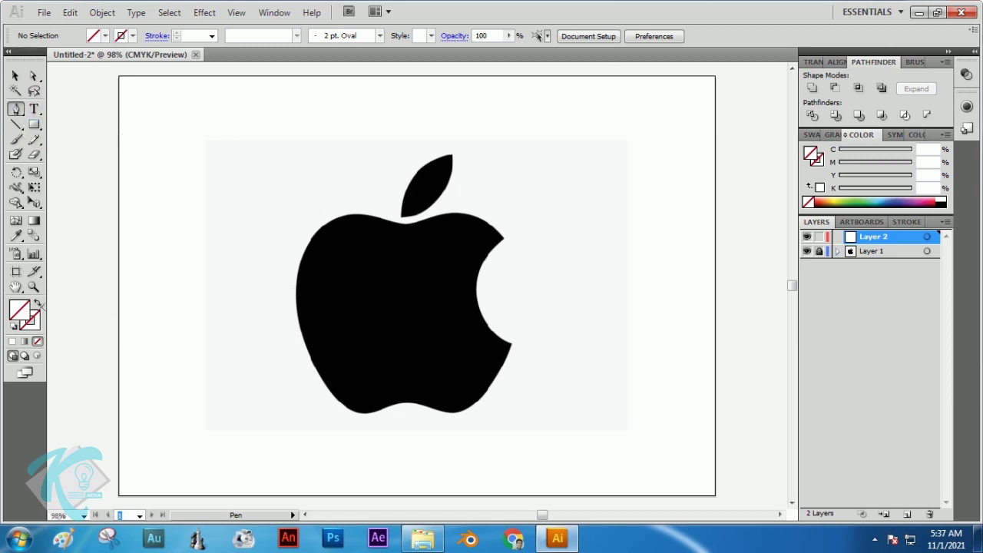
With no fill and a pink stroke (C 0, M 87.84, Y 6.27, K 0), draw a closed curved path about 3.1 × 3.2 cm around the leaf.
{"action": "left_click", "coordinate": [40, 319]}
{"action": "left_click", "coordinate": [34, 319]}
{"action": "left_click", "coordinate": [19, 309]}
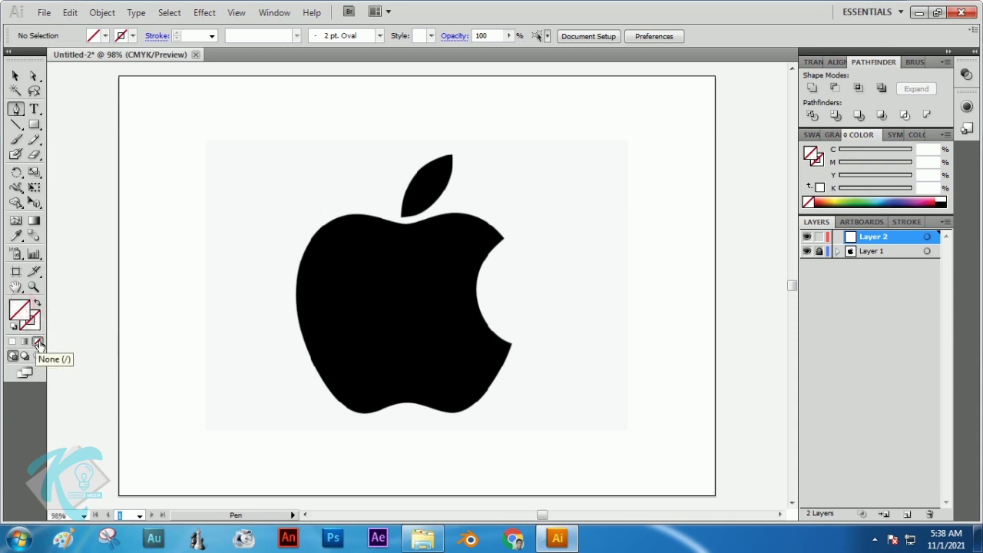
{"action": "left_click", "coordinate": [36, 323]}
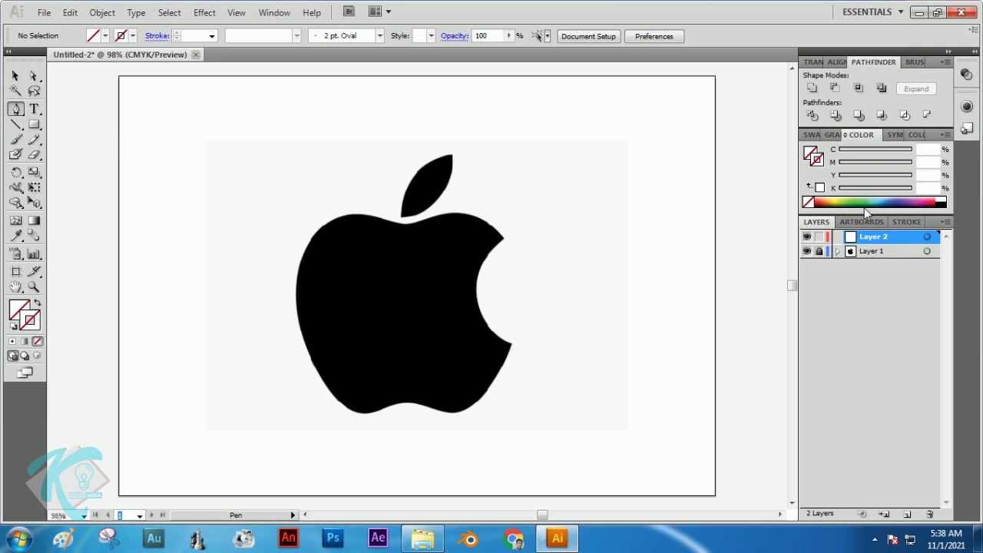
{"action": "left_click", "coordinate": [934, 199]}
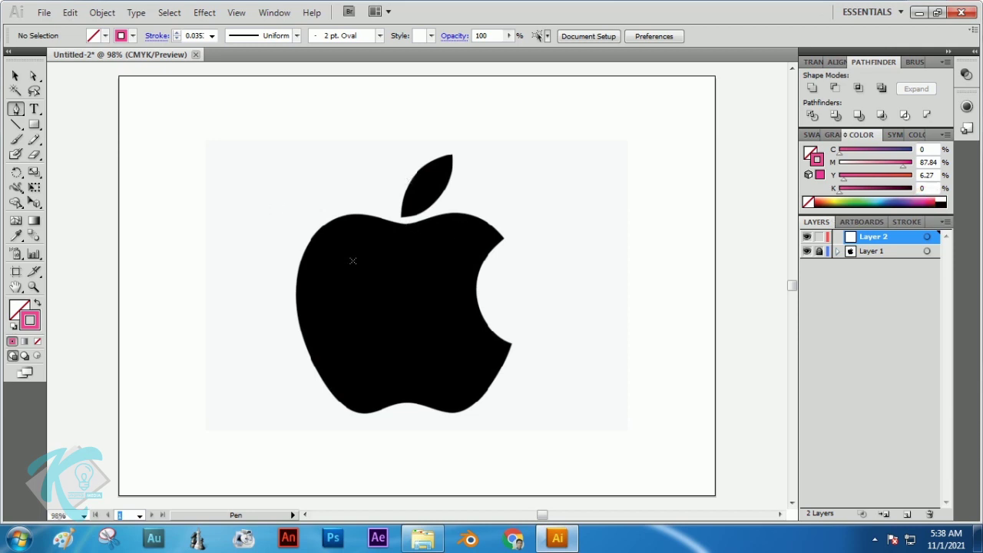
{"action": "left_click_drag", "start_coordinate": [417, 226], "coordinate": [496, 176]}
{"action": "left_click", "coordinate": [400, 221]}
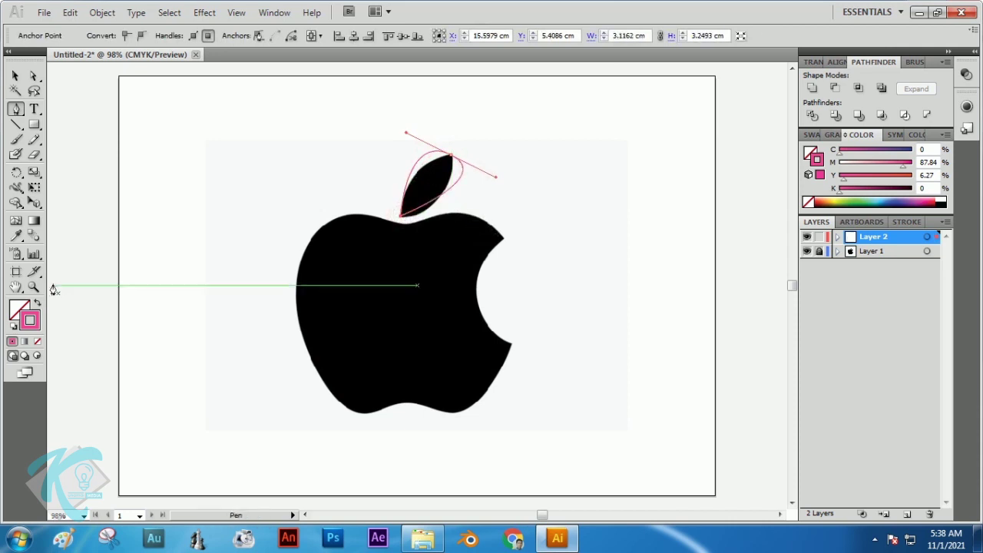
Magnify the leaf to 300% and make Convert Anchor Point the current variant of the Pen tool.
{"action": "left_click", "coordinate": [33, 286]}
{"action": "left_click", "coordinate": [434, 186]}
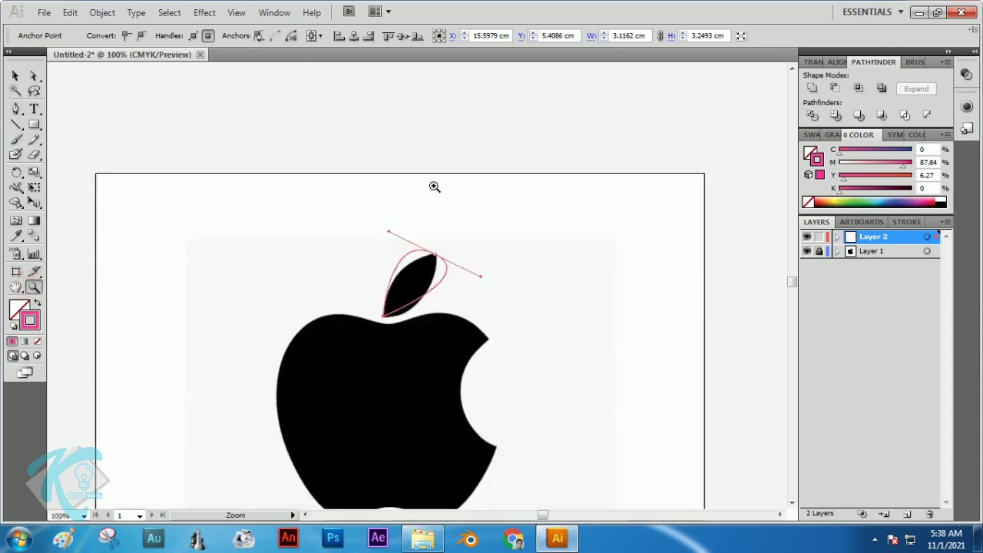
{"action": "left_click", "coordinate": [415, 282]}
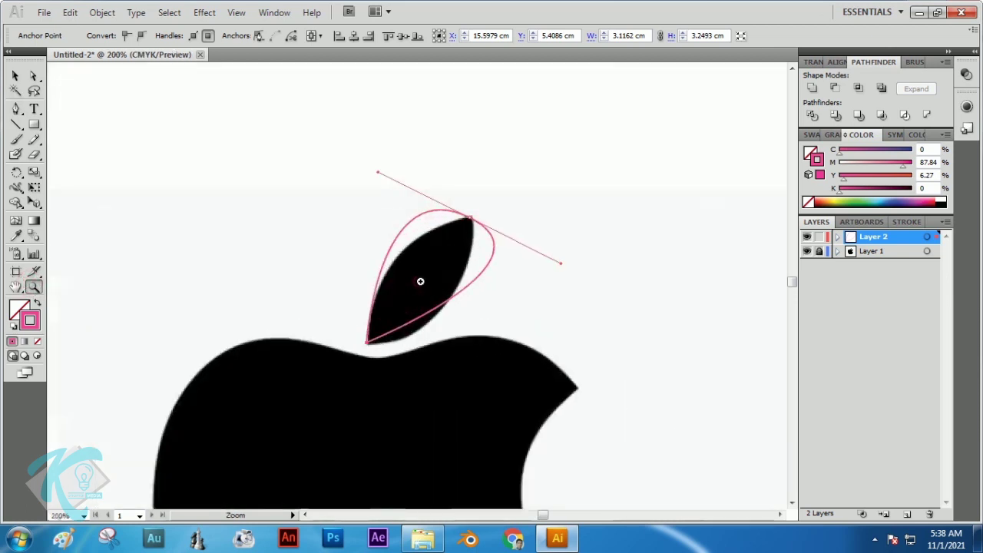
{"action": "left_click", "coordinate": [419, 283]}
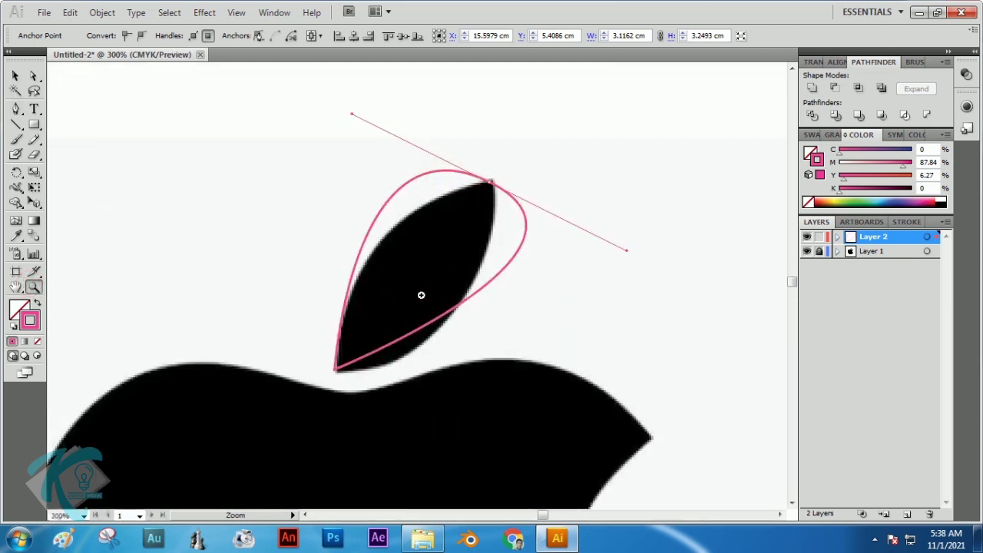
{"action": "left_click", "coordinate": [16, 110]}
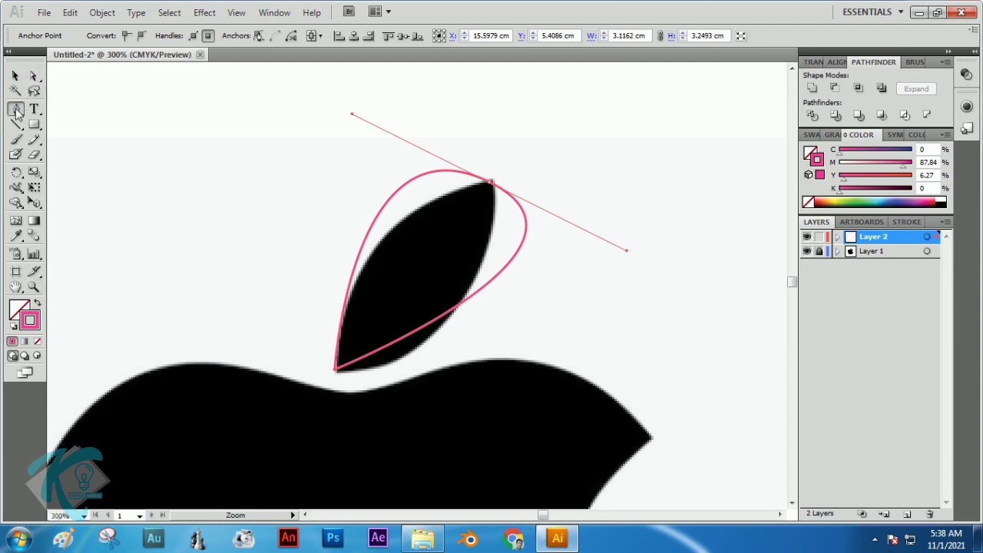
{"action": "left_click", "coordinate": [16, 111]}
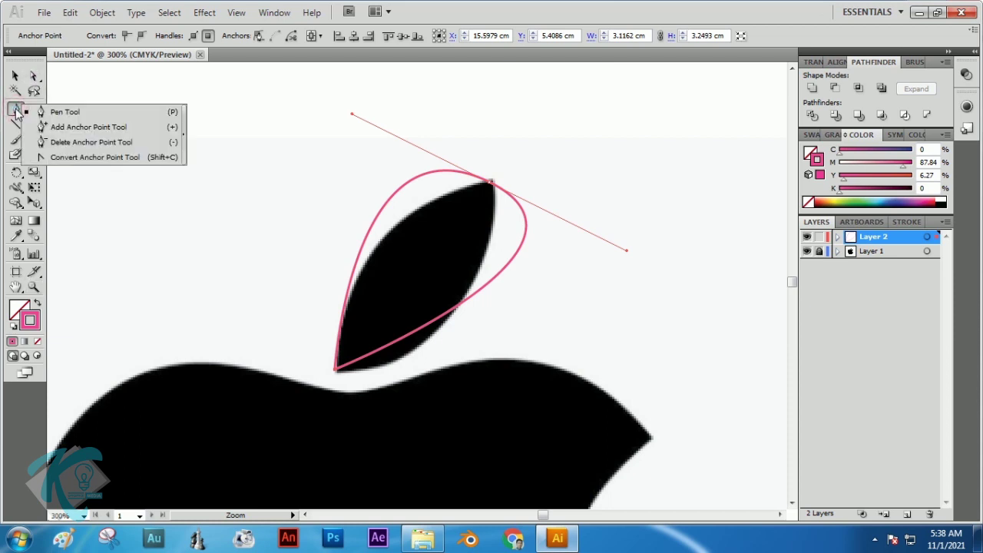
{"action": "left_click", "coordinate": [84, 157]}
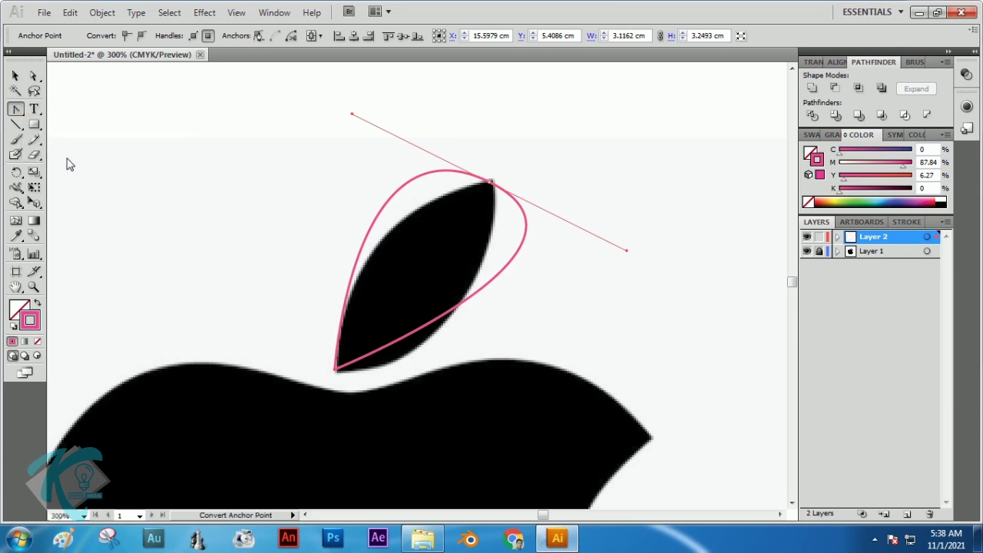
{"action": "left_click", "coordinate": [16, 75]}
{"action": "left_click", "coordinate": [231, 156]}
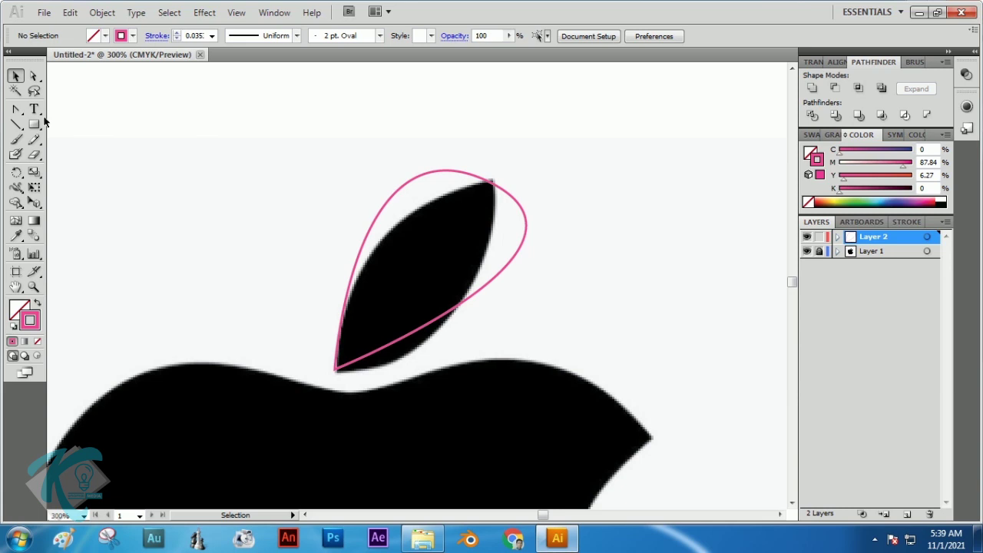
Bend the upper anchor's right handle independently to follow the leaf's right edge, and move that anchor onto the leaf's upper tip.
{"action": "left_click", "coordinate": [34, 80]}
{"action": "left_click", "coordinate": [399, 186]}
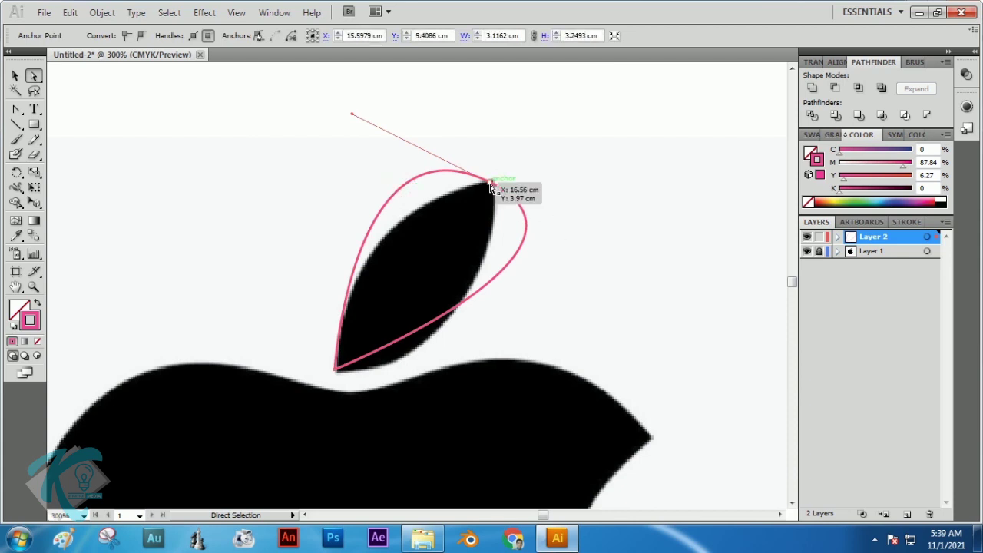
{"action": "left_click_drag", "start_coordinate": [490, 183], "coordinate": [629, 249]}
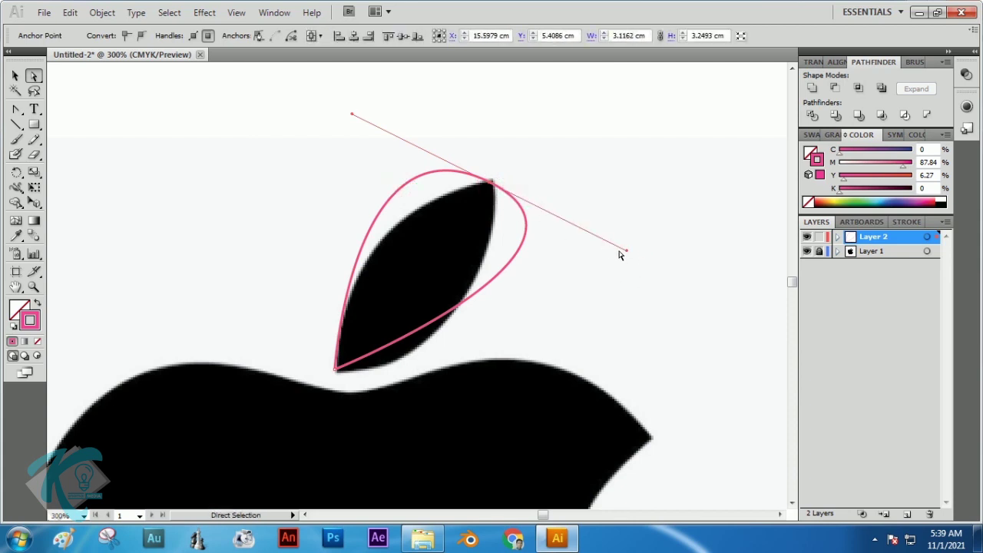
{"action": "left_click", "coordinate": [15, 109]}
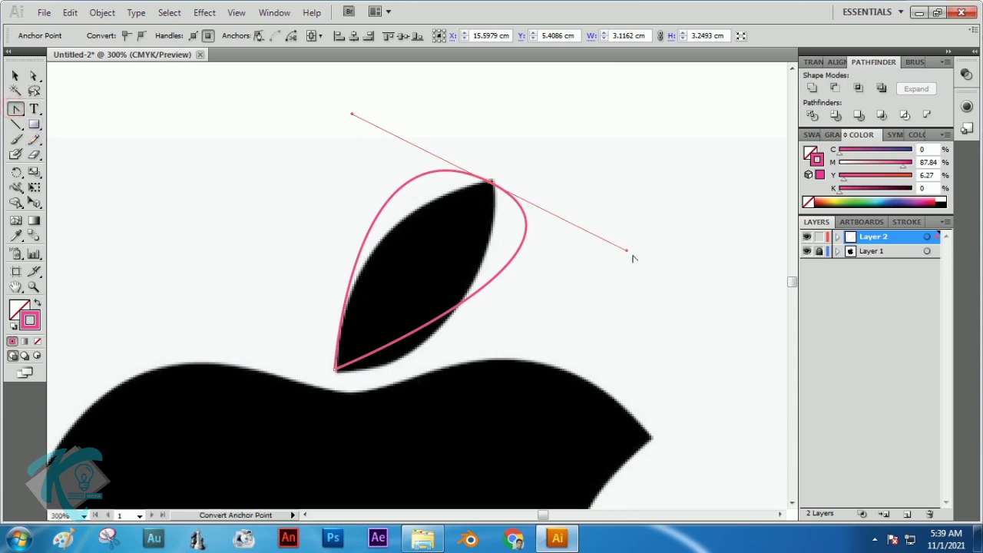
{"action": "left_click_drag", "start_coordinate": [629, 252], "coordinate": [539, 317]}
{"action": "left_click", "coordinate": [33, 77]}
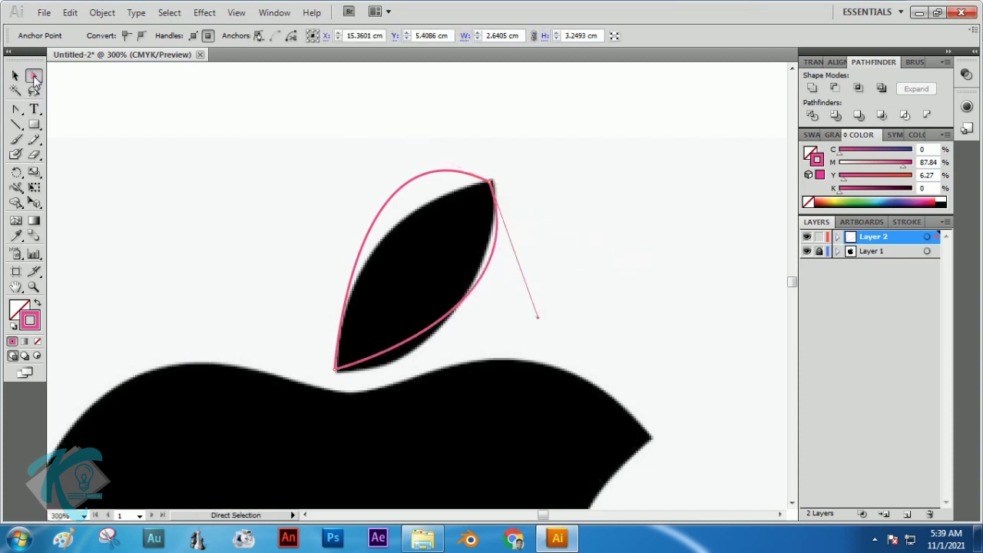
{"action": "left_click_drag", "start_coordinate": [491, 185], "coordinate": [493, 179]}
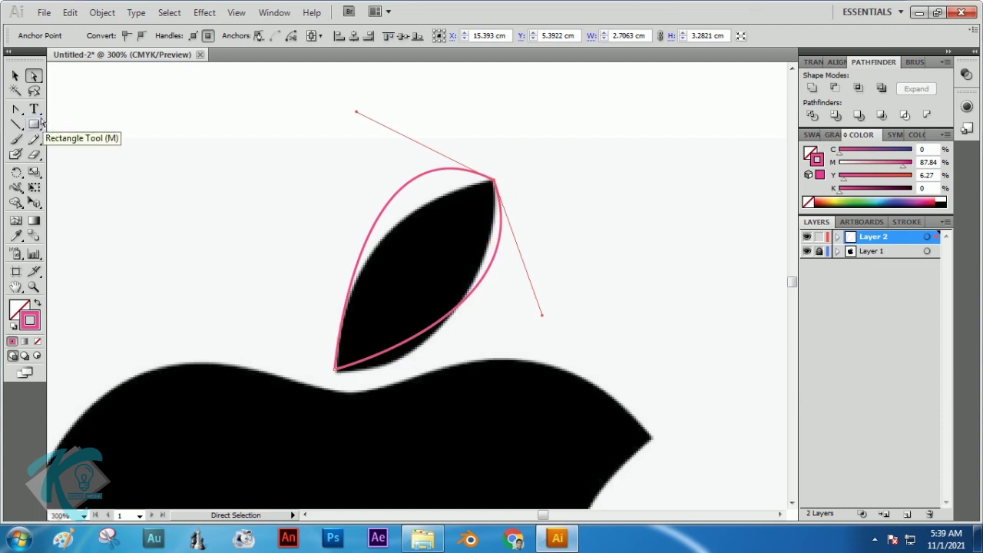
Convert the path's lower anchor to a curve point and swing its left handle upward independently.
{"action": "left_click", "coordinate": [17, 112]}
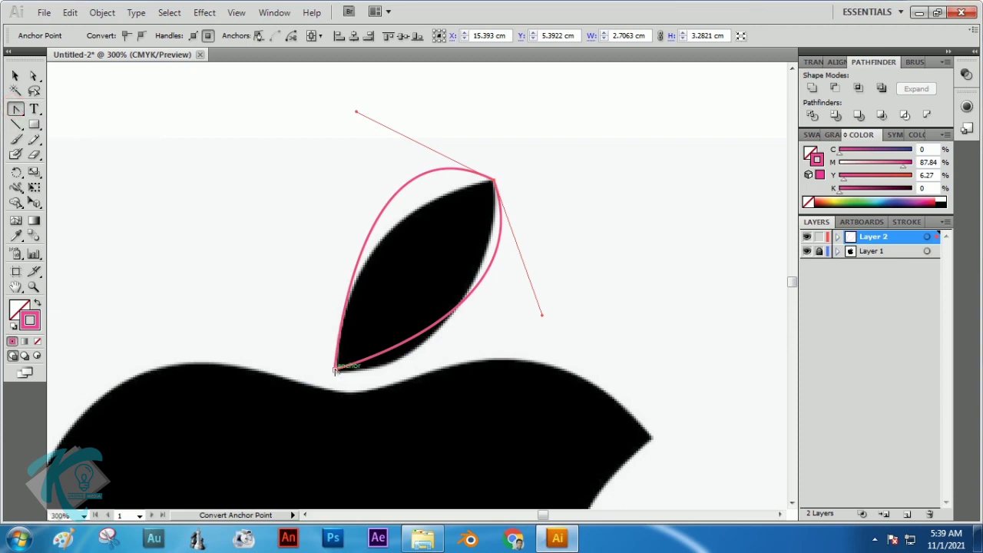
{"action": "left_click_drag", "start_coordinate": [335, 370], "coordinate": [289, 346]}
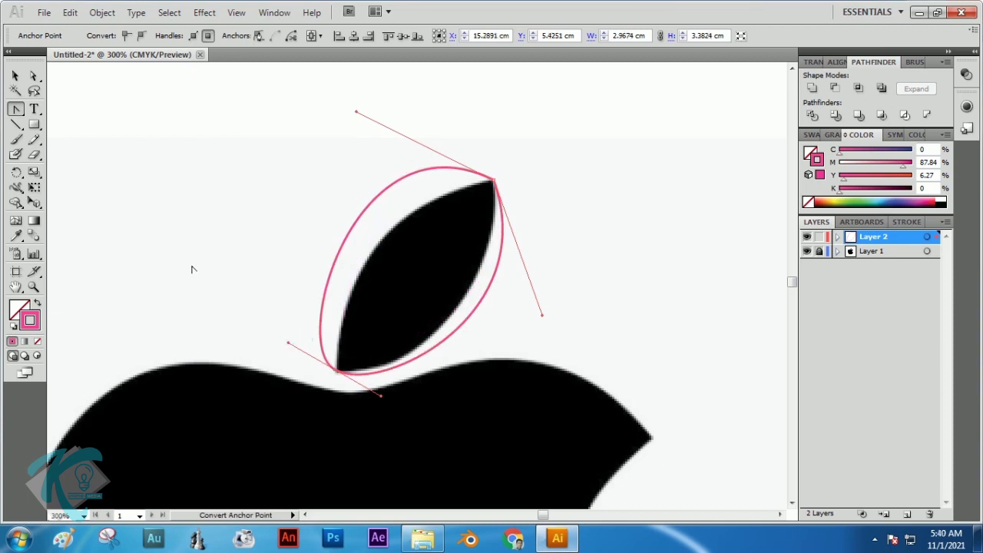
{"action": "left_click_drag", "start_coordinate": [288, 342], "coordinate": [292, 292]}
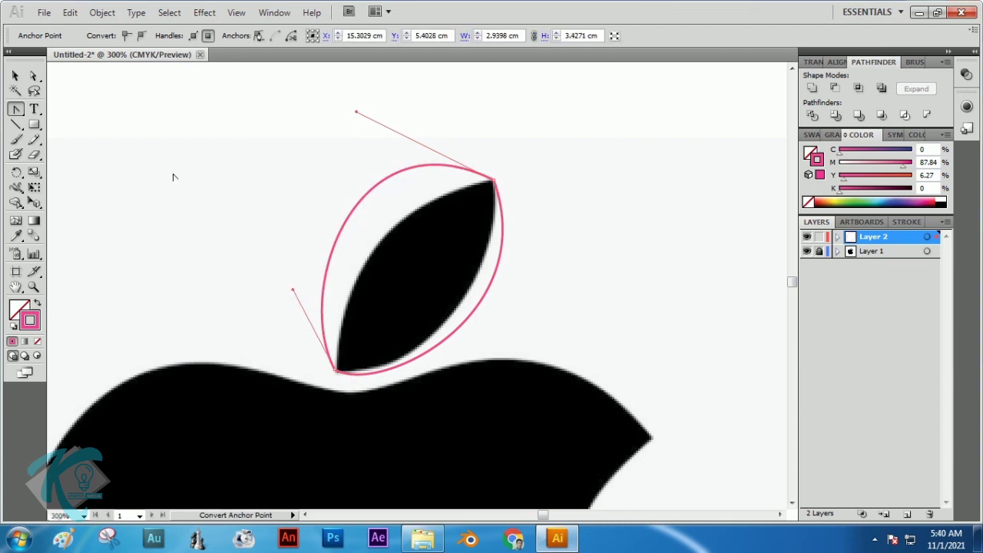
Move the path's lower anchor onto the leaf's lower tip with Direct Selection.
{"action": "left_click", "coordinate": [34, 76]}
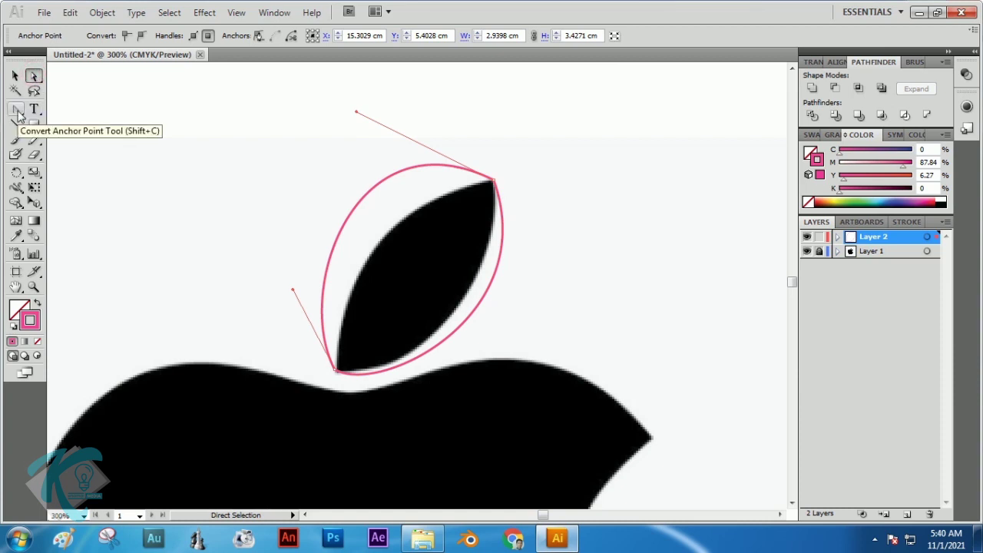
{"action": "left_click_drag", "start_coordinate": [336, 371], "coordinate": [334, 375]}
{"action": "left_click_drag", "start_coordinate": [335, 374], "coordinate": [339, 373]}
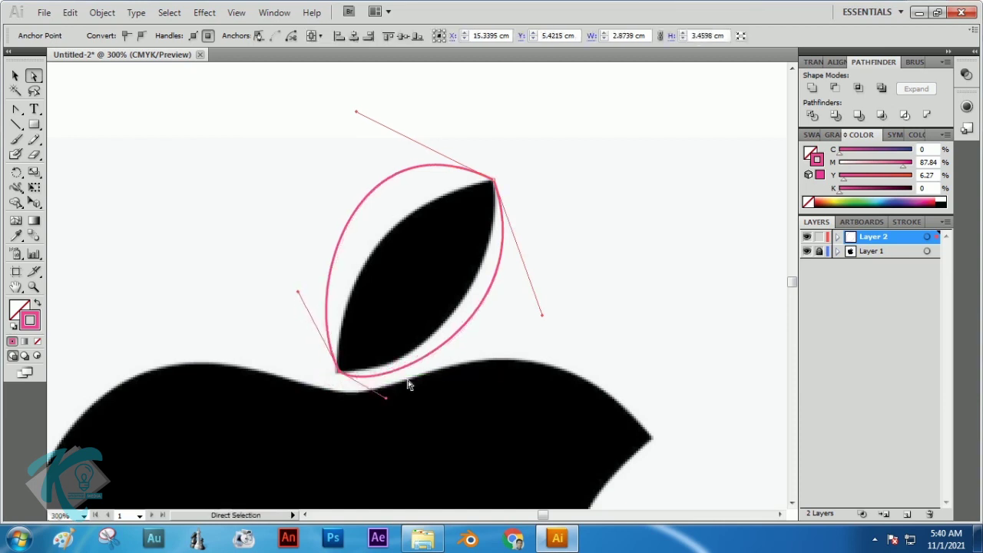
Magnify the leaf's lower tip to 600% and turn off Smart Guides.
{"action": "left_click", "coordinate": [33, 287]}
{"action": "left_click", "coordinate": [342, 378]}
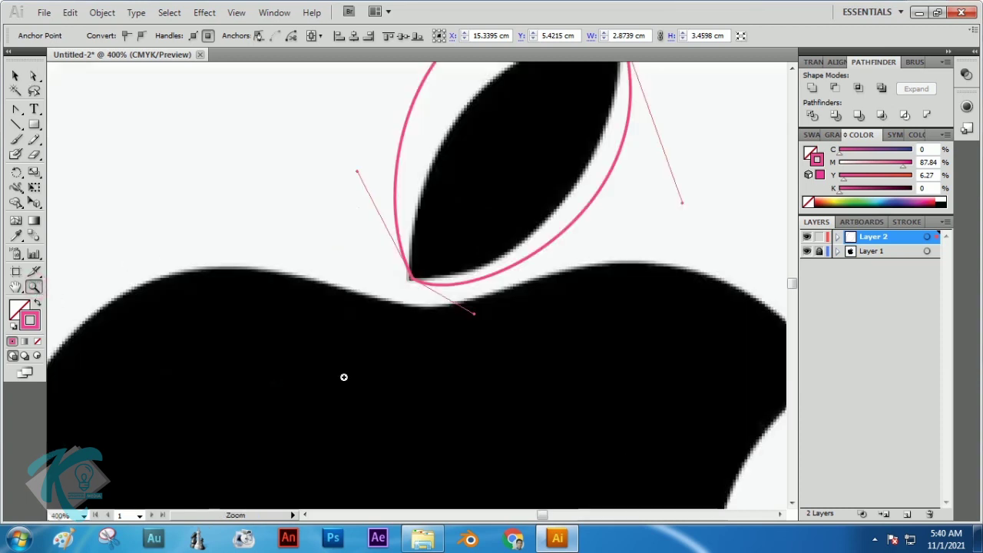
{"action": "left_click", "coordinate": [423, 275]}
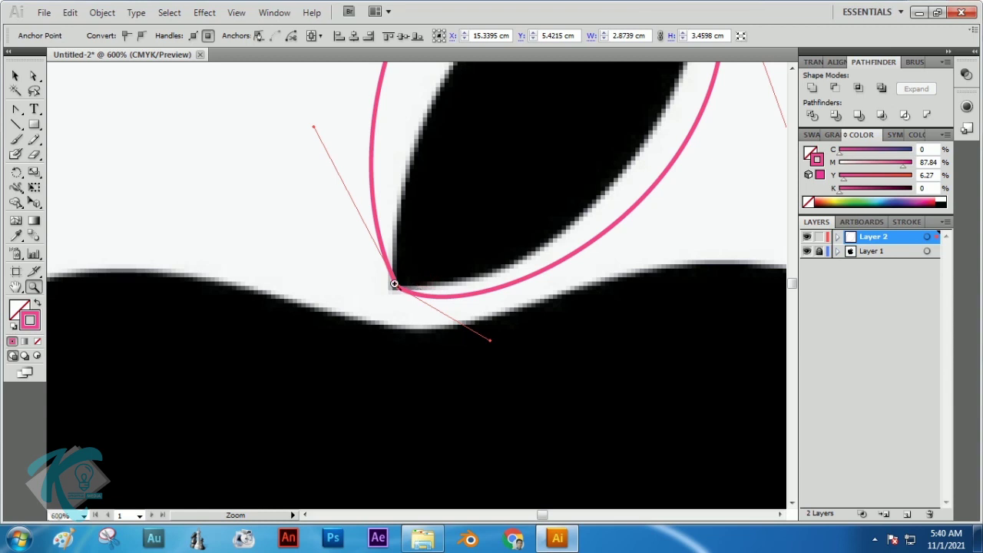
{"action": "left_click", "coordinate": [236, 12]}
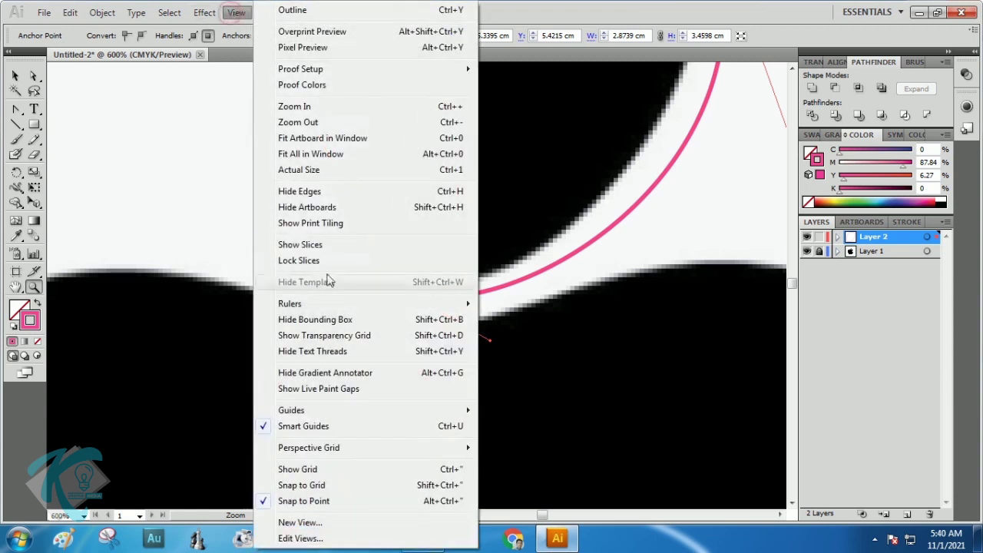
{"action": "left_click", "coordinate": [282, 426]}
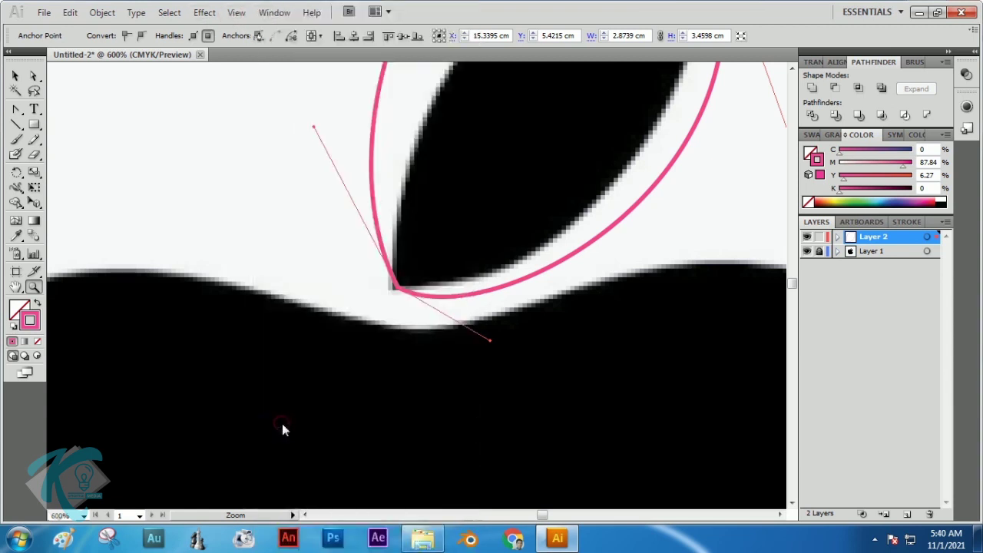
Nudge the path's lower anchor onto the leaf's lower tip and swing its right handle up along the leaf's bottom edge with Direct Selection.
{"action": "left_click", "coordinate": [33, 77]}
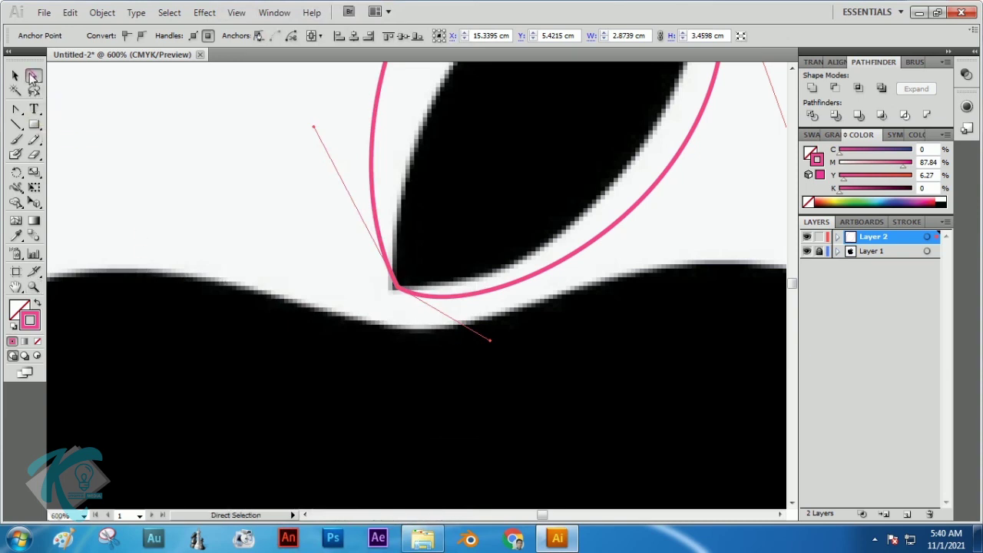
{"action": "mouse_move", "coordinate": [398, 291]}
{"action": "left_mouse_down"}
{"action": "mouse_move", "coordinate": [397, 308]}
{"action": "mouse_move", "coordinate": [366, 295]}
{"action": "mouse_move", "coordinate": [382, 302]}
{"action": "mouse_move", "coordinate": [395, 290]}
{"action": "left_mouse_up"}
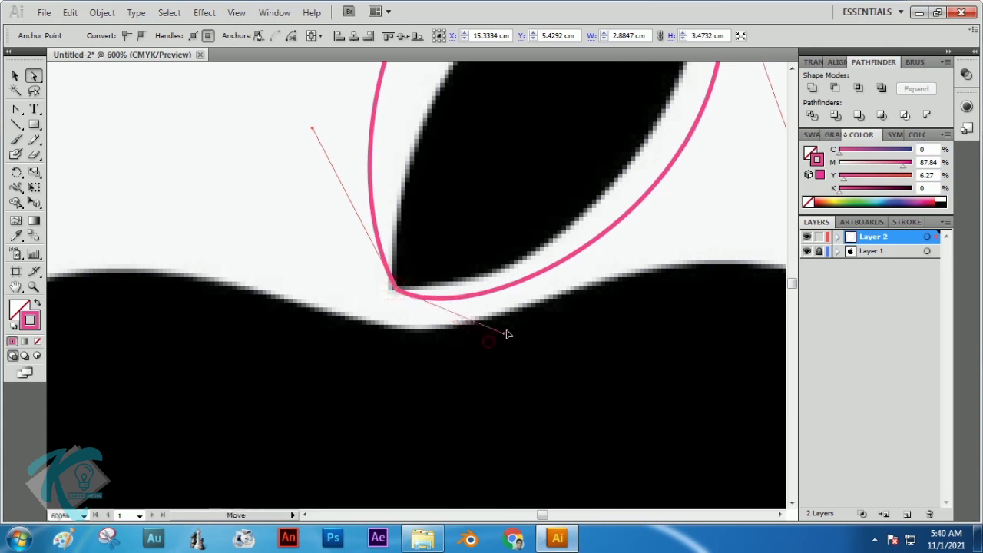
{"action": "left_click_drag", "start_coordinate": [490, 344], "coordinate": [468, 341]}
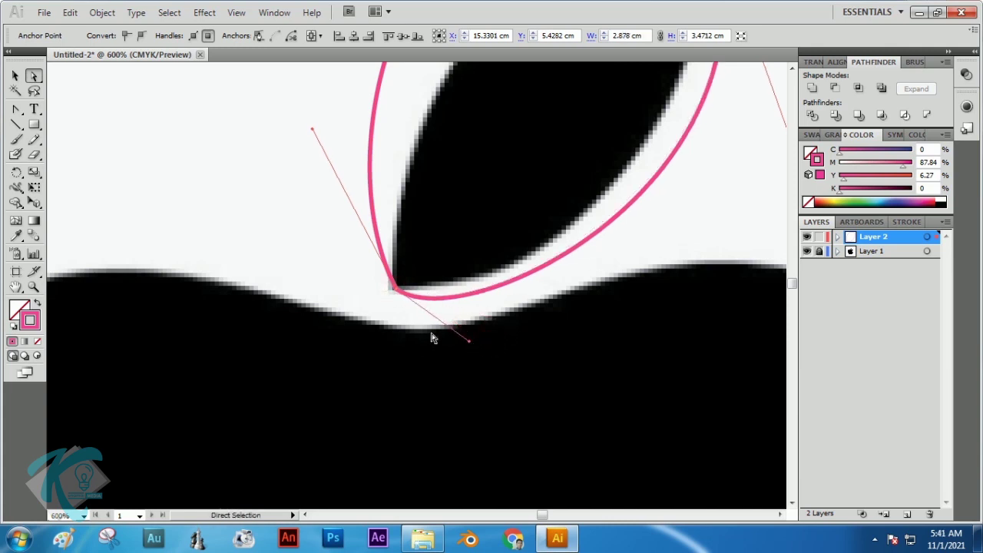
{"action": "left_click", "coordinate": [403, 318]}
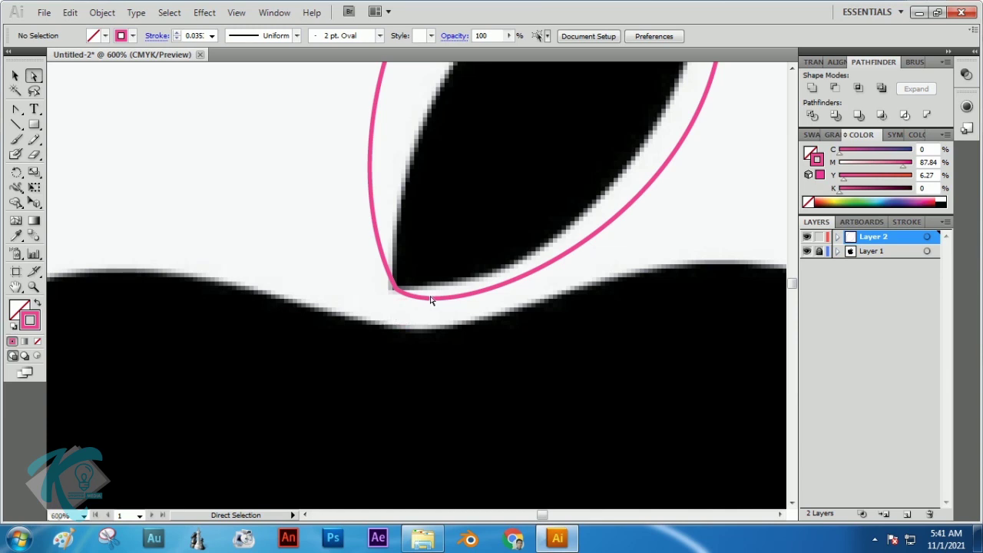
{"action": "left_click", "coordinate": [438, 300]}
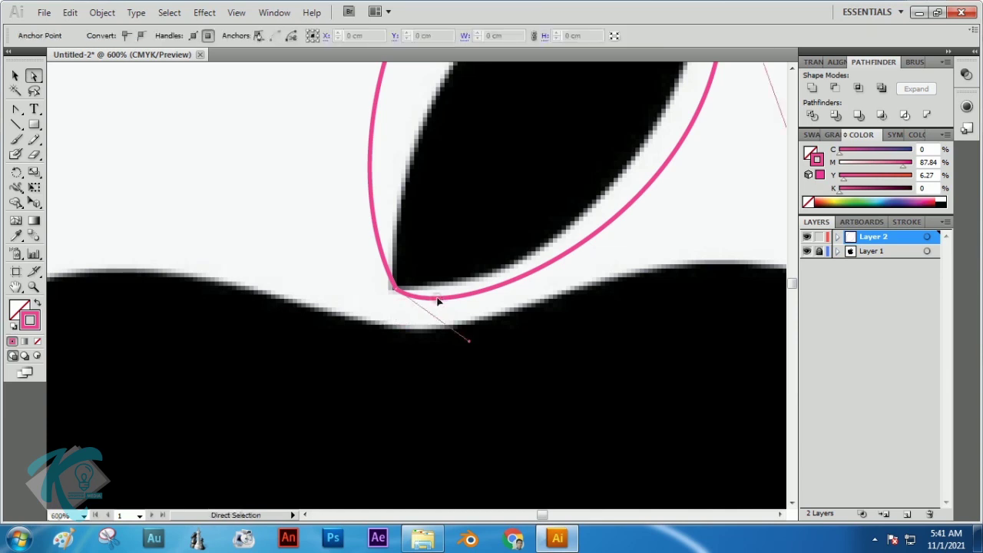
{"action": "left_click", "coordinate": [396, 292]}
{"action": "left_click_drag", "start_coordinate": [468, 343], "coordinate": [524, 282]}
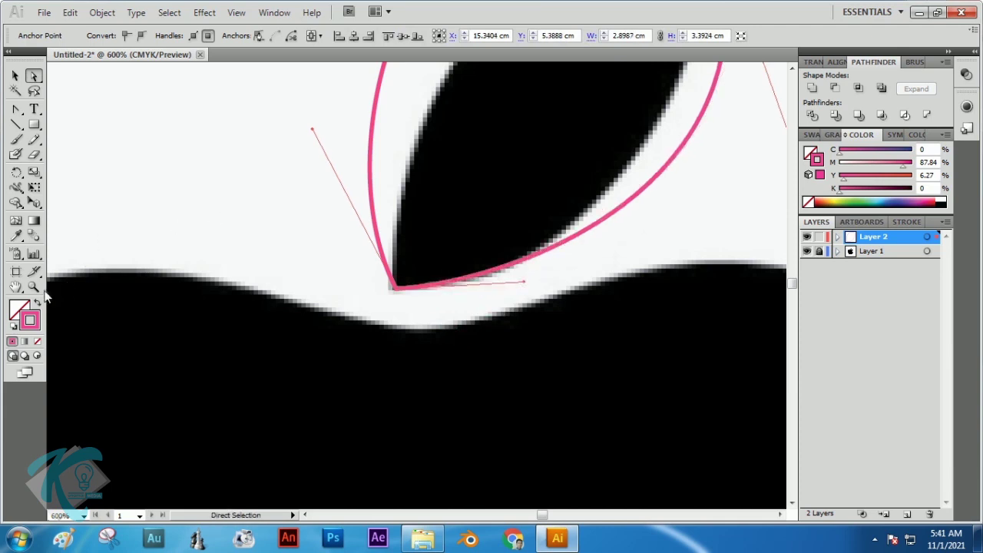
At 400% zoom, pull the lower anchor's left handle and both upper anchor handles inward to fit the path to the leaf's sides.
{"action": "left_click", "coordinate": [35, 289]}
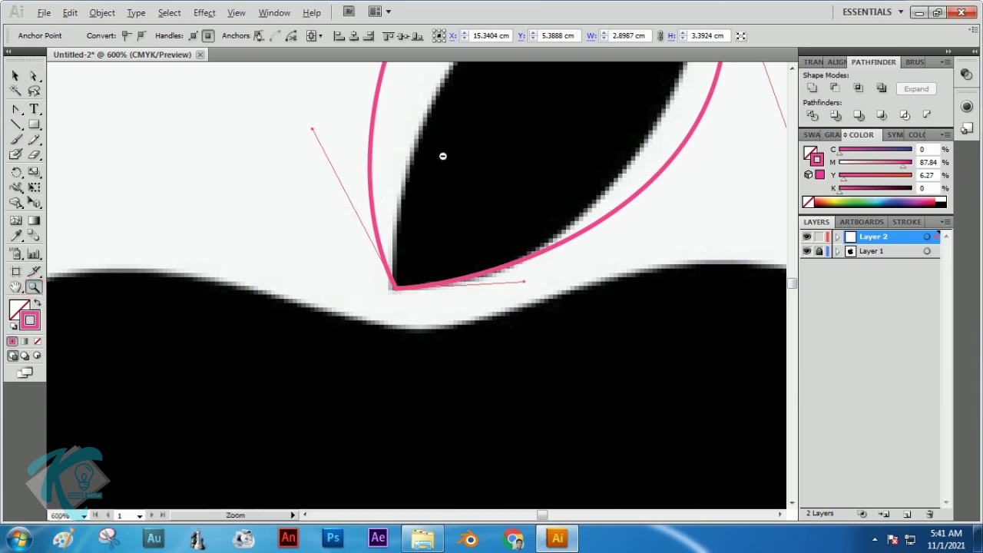
{"action": "left_click", "coordinate": [502, 126], "text": "alt"}
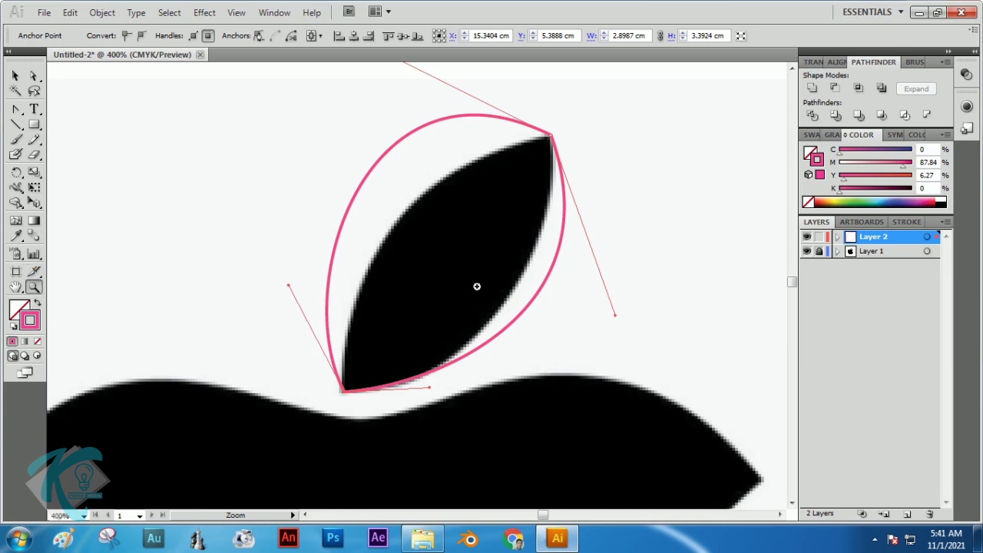
{"action": "left_click_drag", "start_coordinate": [496, 231], "coordinate": [502, 294]}
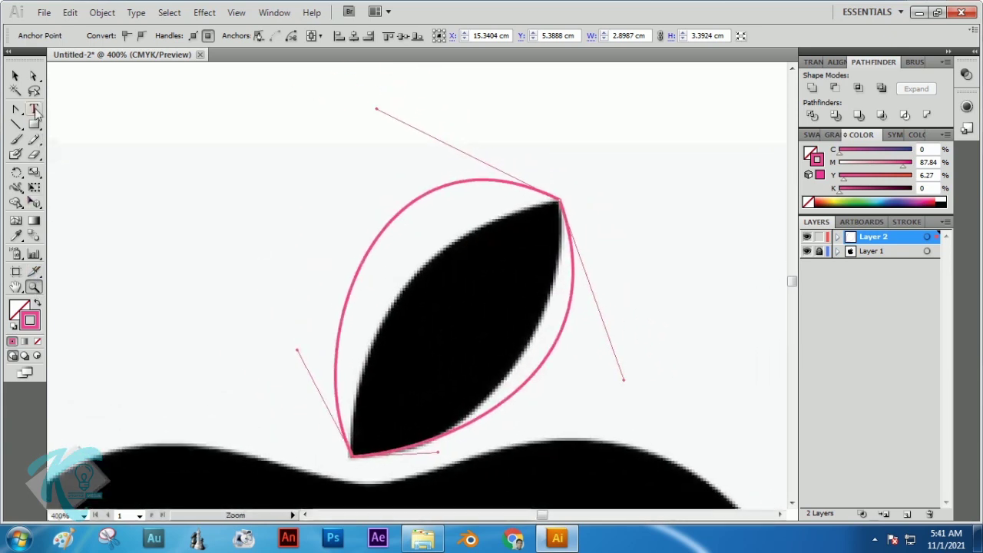
{"action": "left_click", "coordinate": [33, 78]}
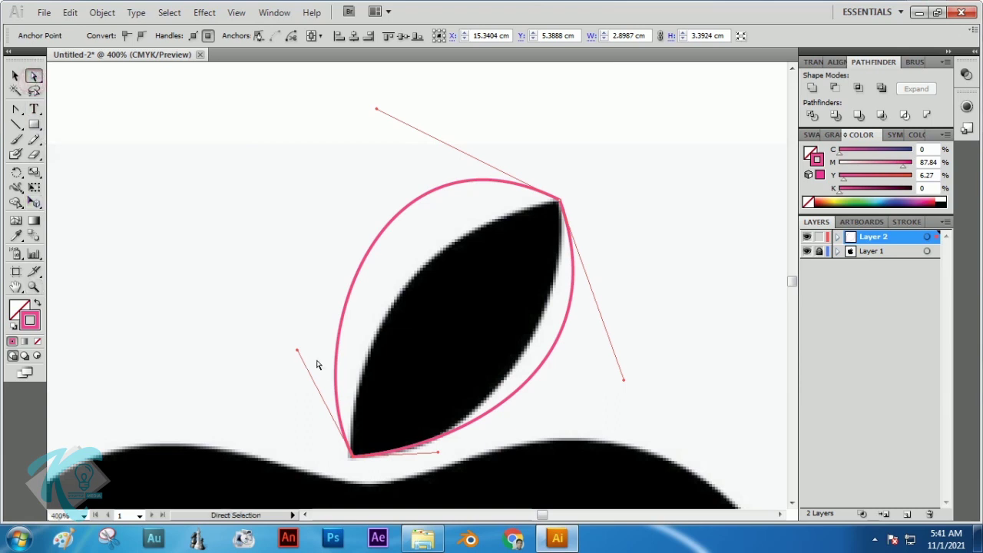
{"action": "left_click_drag", "start_coordinate": [299, 354], "coordinate": [350, 334]}
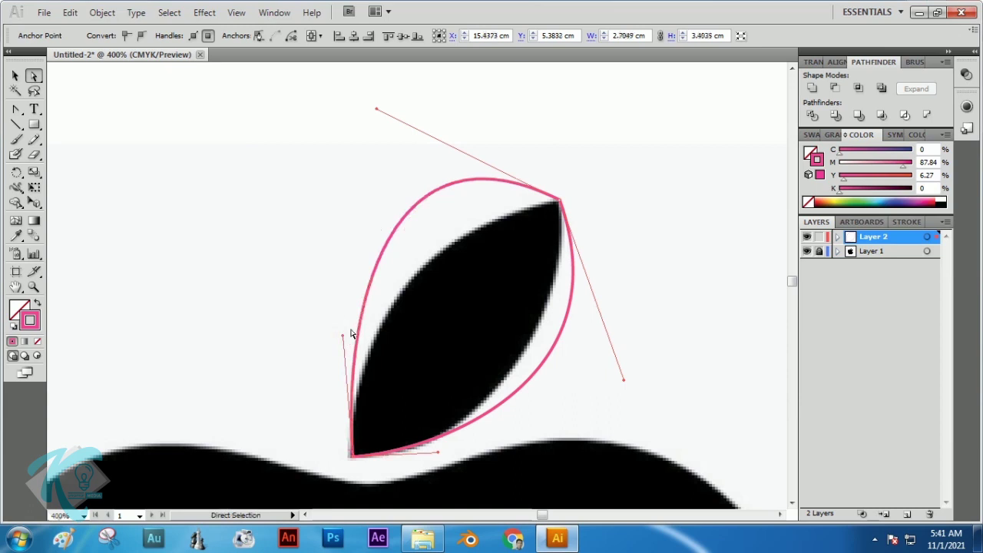
{"action": "left_click_drag", "start_coordinate": [376, 113], "coordinate": [421, 225]}
{"action": "left_click_drag", "start_coordinate": [626, 385], "coordinate": [567, 387]}
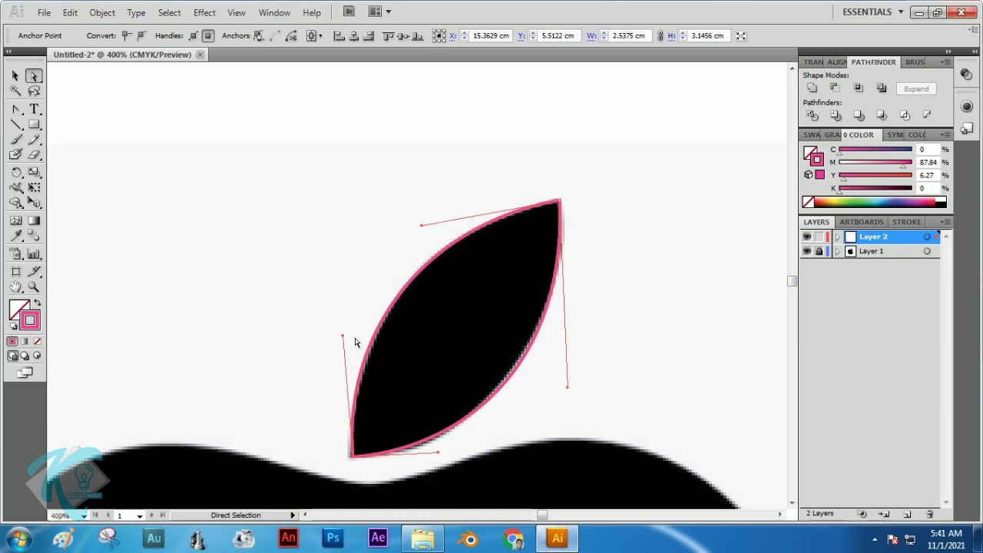
Fine-tune the lower anchor's two handles and the upper anchor's right handle so the outline hugs the leaf's edges.
{"action": "left_click_drag", "start_coordinate": [342, 335], "coordinate": [350, 327]}
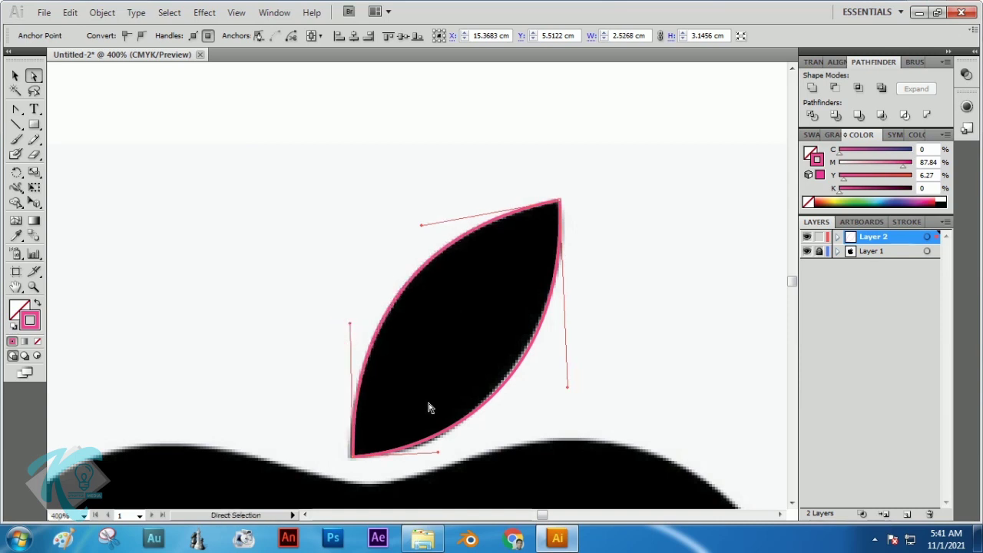
{"action": "mouse_move", "coordinate": [439, 458]}
{"action": "left_mouse_down"}
{"action": "mouse_move", "coordinate": [453, 441]}
{"action": "mouse_move", "coordinate": [444, 453]}
{"action": "left_mouse_up"}
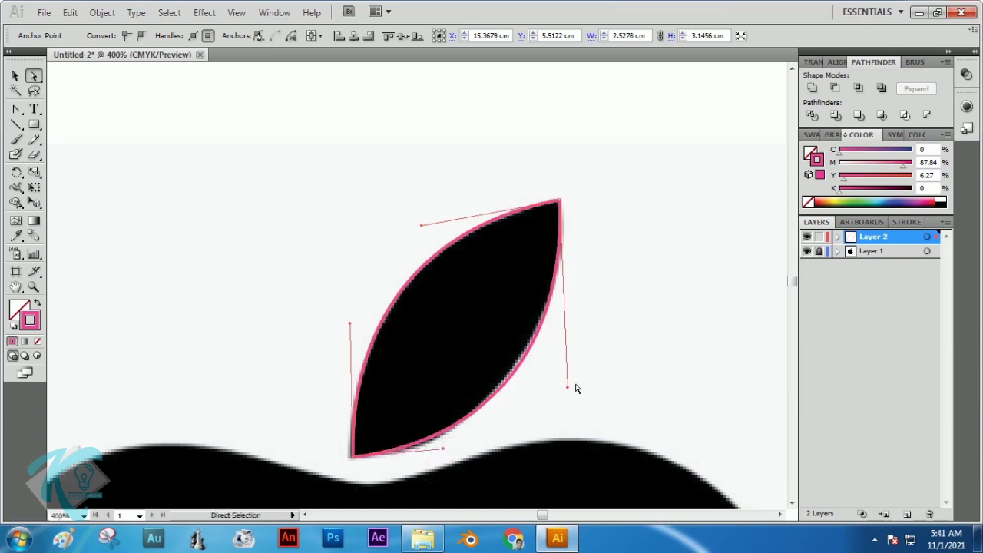
{"action": "left_click_drag", "start_coordinate": [569, 392], "coordinate": [566, 368]}
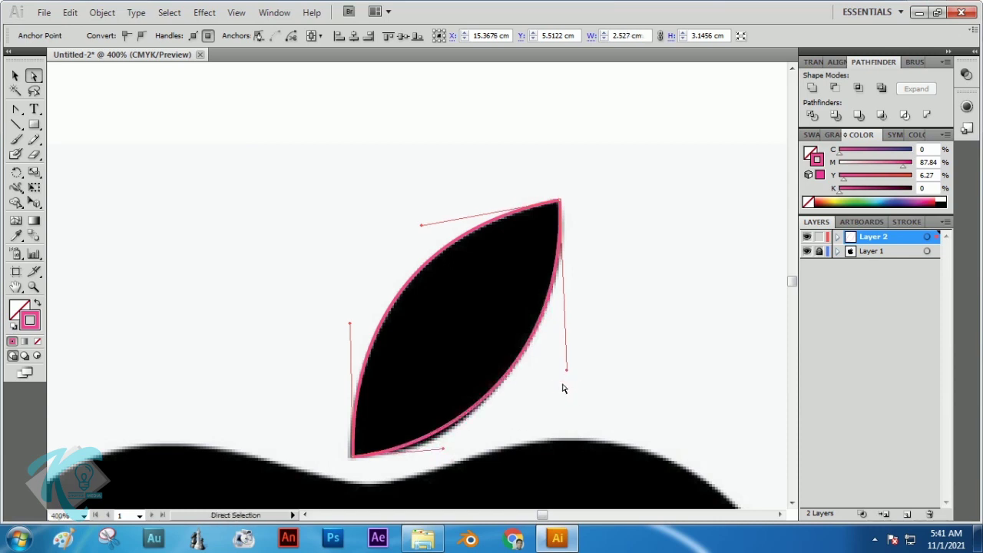
{"action": "left_click_drag", "start_coordinate": [351, 325], "coordinate": [354, 330]}
{"action": "left_click_drag", "start_coordinate": [444, 451], "coordinate": [447, 459]}
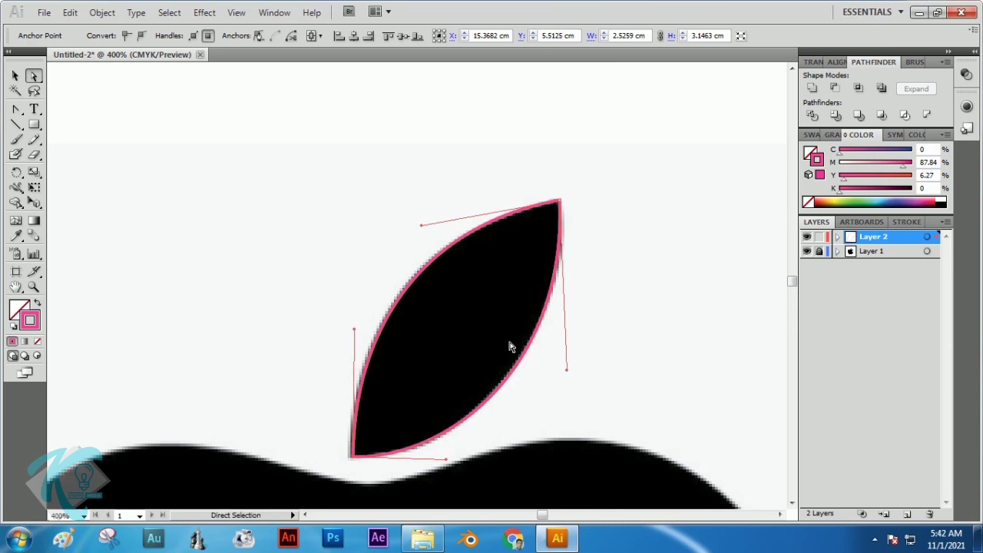
At 150% zoom, start a new Pen path with straight anchors on the upper and lower tips of the apple's bite.
{"action": "key", "text": "space"}
{"action": "left_click_drag", "start_coordinate": [545, 421], "coordinate": [599, 242]}
{"action": "left_click", "coordinate": [33, 286]}
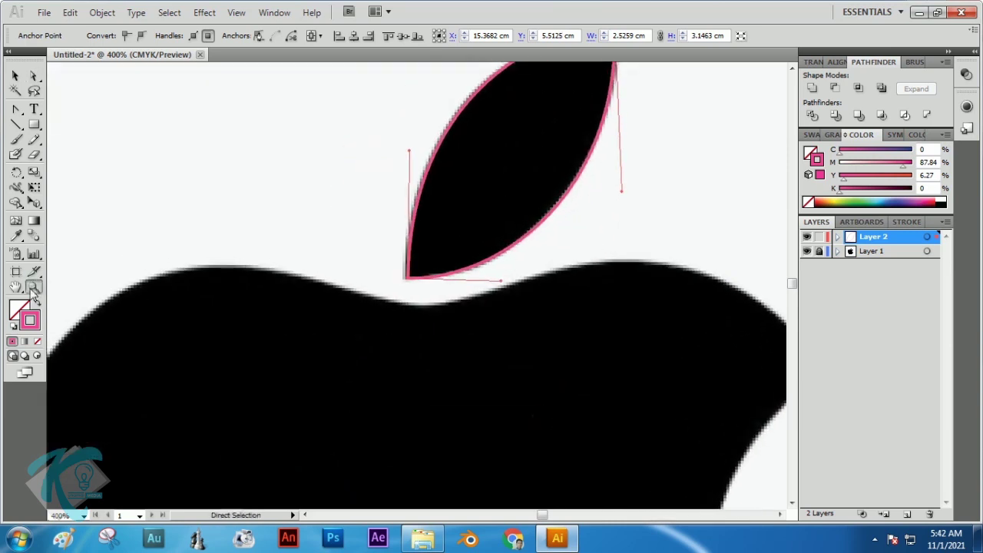
{"action": "left_click", "coordinate": [421, 352], "text": "alt"}
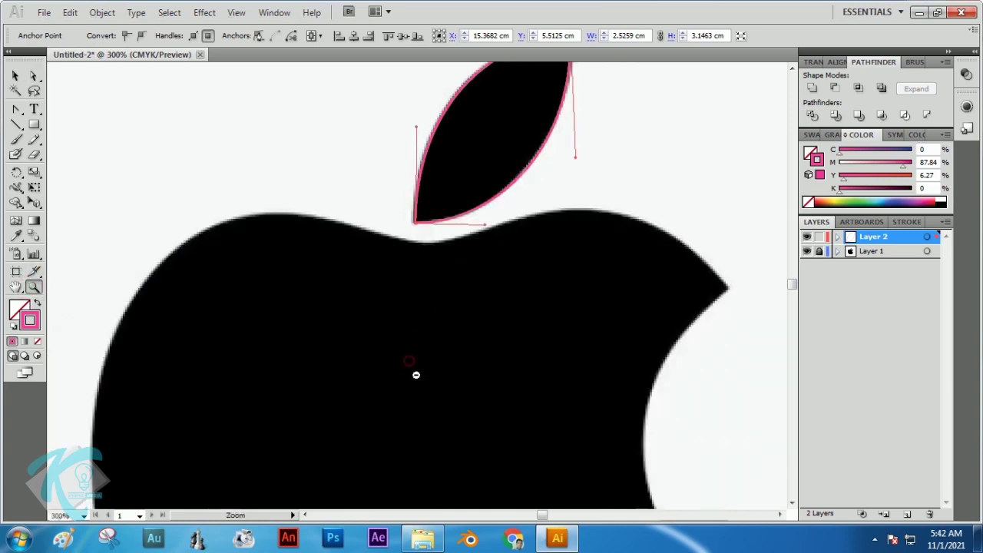
{"action": "left_click", "coordinate": [419, 372], "text": "alt"}
{"action": "left_click", "coordinate": [427, 369], "text": "alt"}
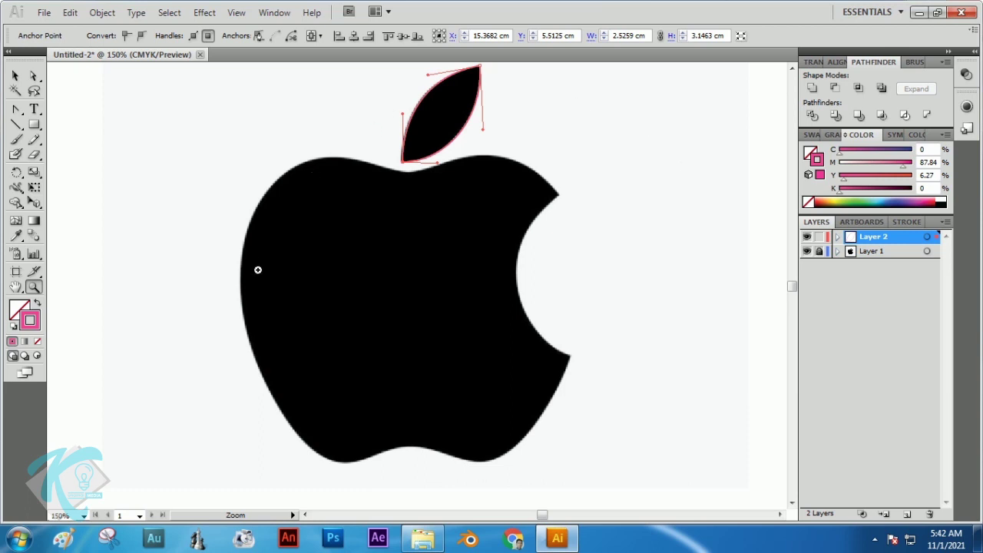
{"action": "left_click", "coordinate": [15, 113]}
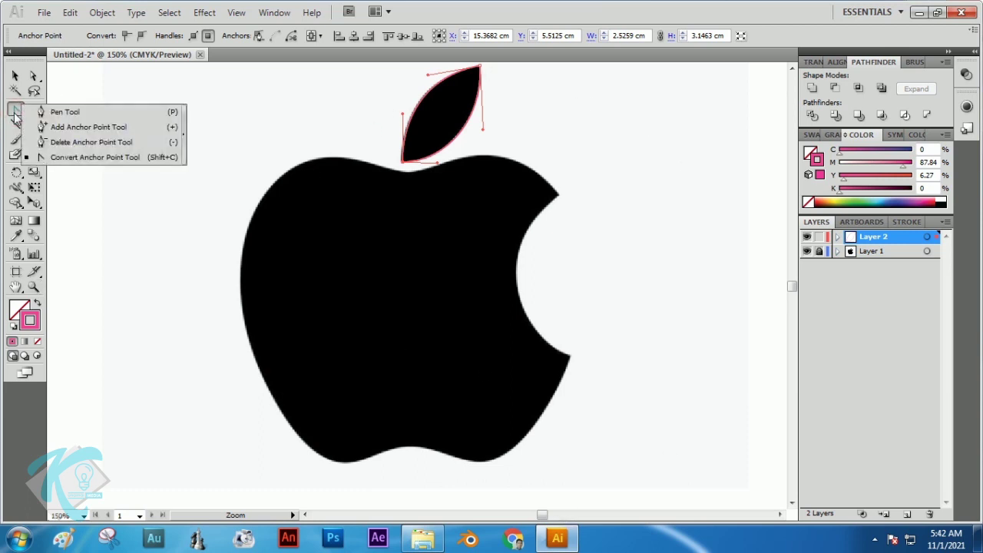
{"action": "left_click", "coordinate": [76, 113]}
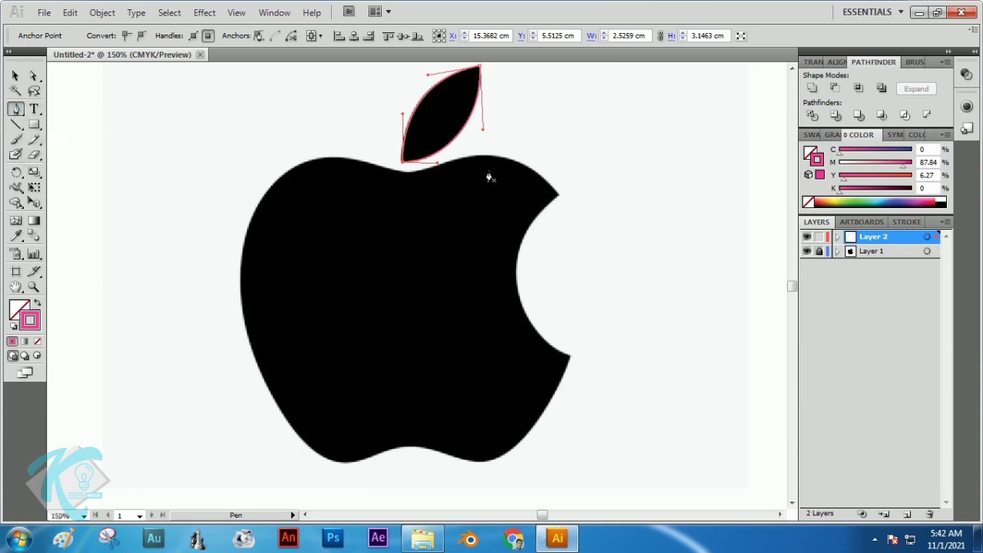
{"action": "left_click", "coordinate": [558, 196]}
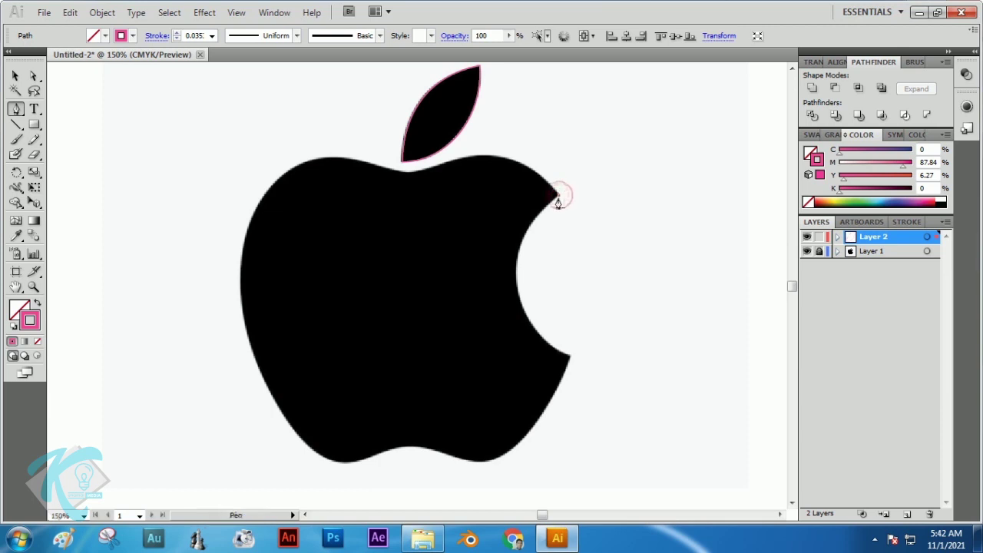
{"action": "left_click", "coordinate": [569, 357]}
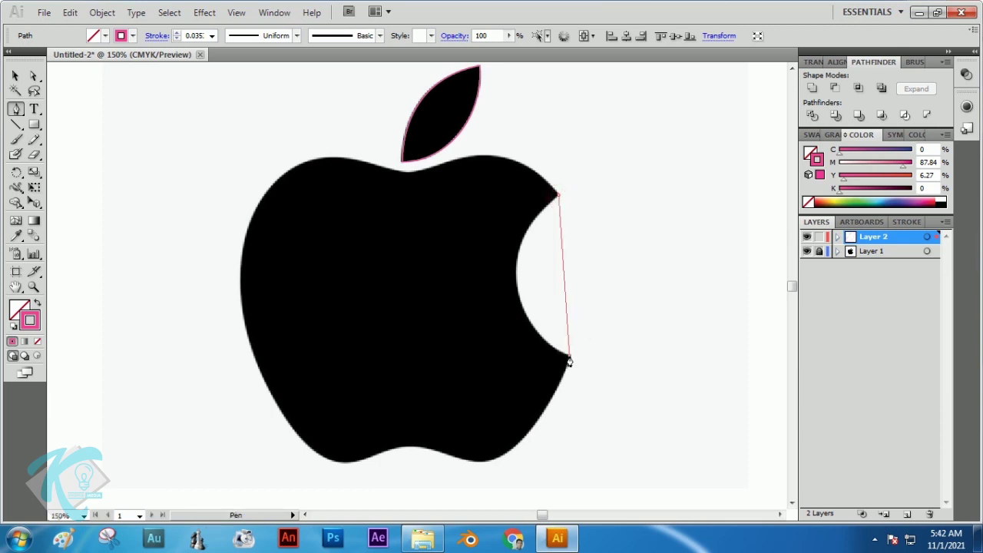
Continue the path with anchors along the apple's bottom, left side and top dip, and close it at the bite's upper tip.
{"action": "left_click", "coordinate": [481, 462]}
{"action": "left_click", "coordinate": [409, 447]}
{"action": "left_click", "coordinate": [346, 464]}
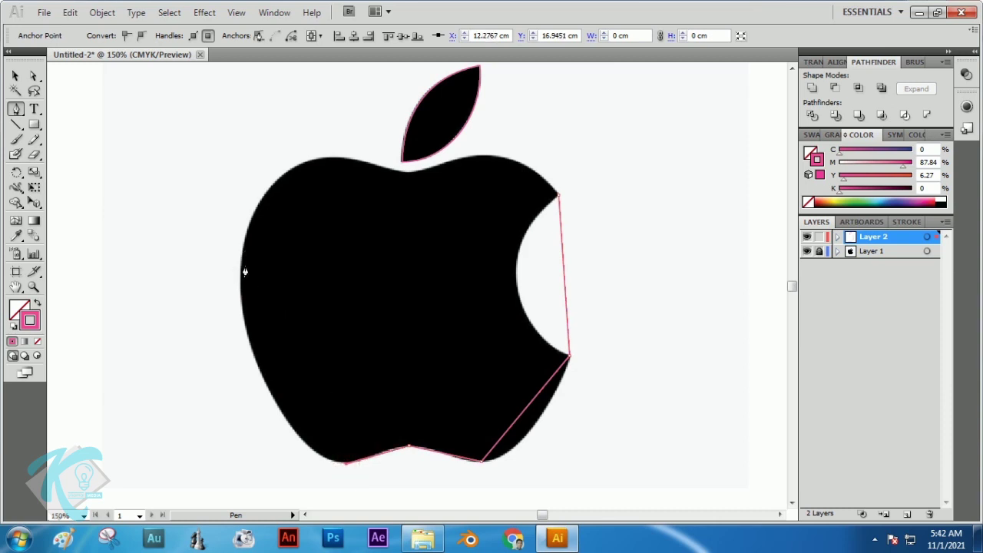
{"action": "left_click", "coordinate": [248, 227]}
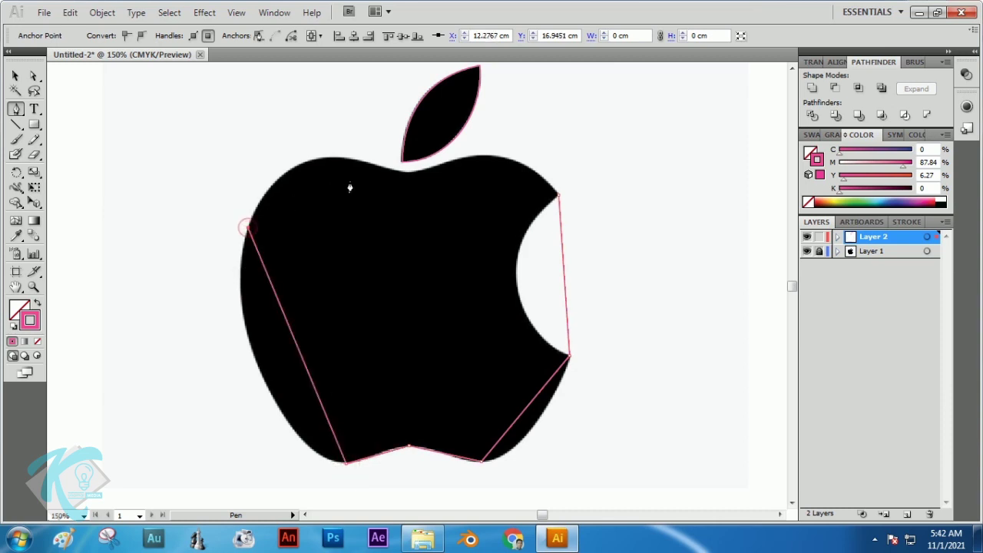
{"action": "left_click", "coordinate": [406, 172]}
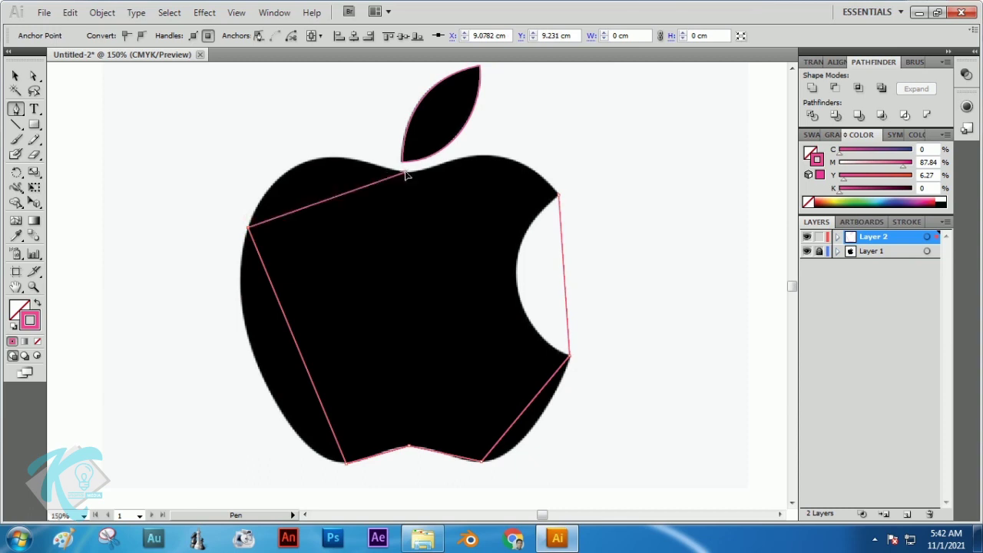
{"action": "left_click", "coordinate": [559, 196]}
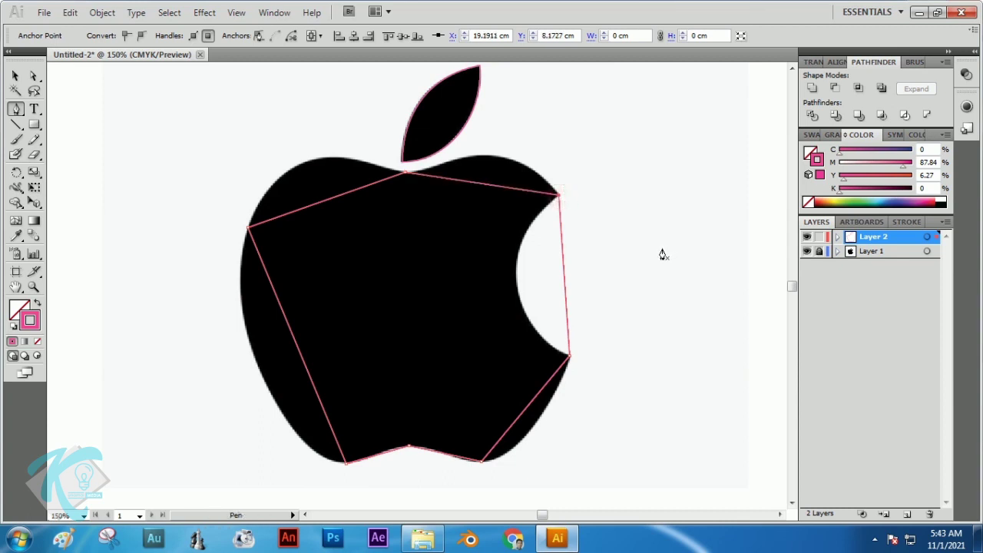
Convert the anchor at the bite's upper tip to a curve point and bend its lower handle independently into the bite.
{"action": "left_click", "coordinate": [17, 112]}
{"action": "left_click_drag", "start_coordinate": [18, 111], "coordinate": [79, 164]}
{"action": "left_click_drag", "start_coordinate": [560, 196], "coordinate": [587, 263]}
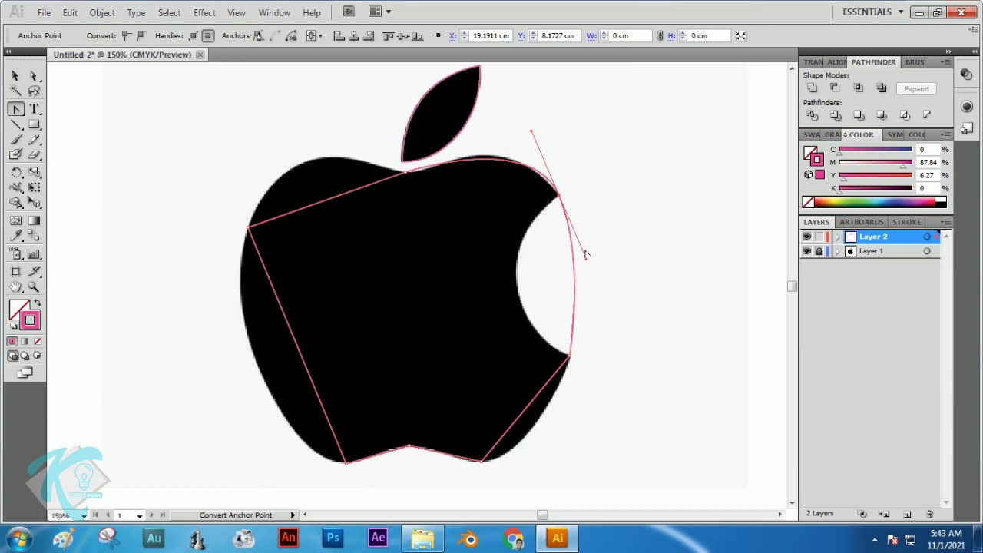
{"action": "left_click_drag", "start_coordinate": [587, 262], "coordinate": [505, 241]}
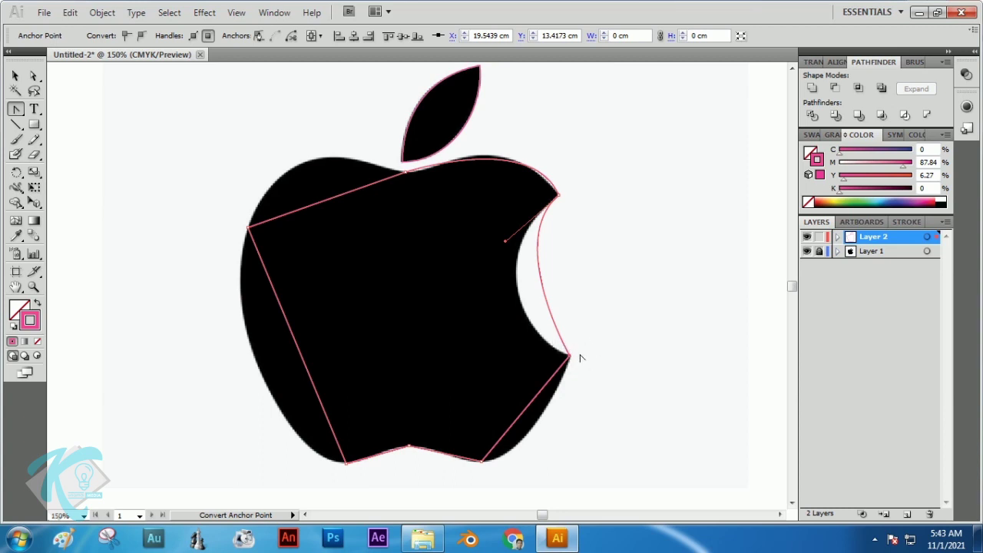
Turn Smart Guides back on.
{"action": "left_click", "coordinate": [239, 14]}
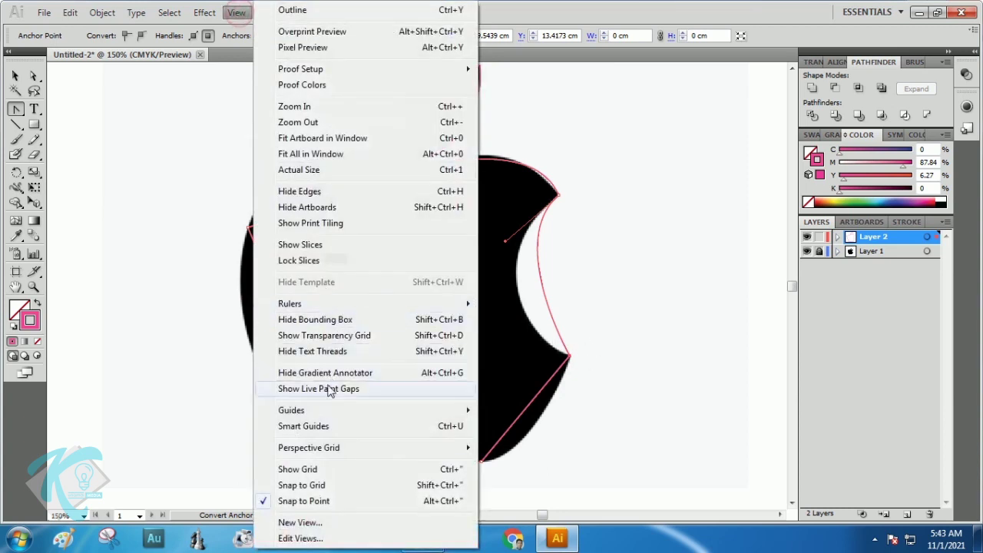
{"action": "left_click", "coordinate": [314, 428]}
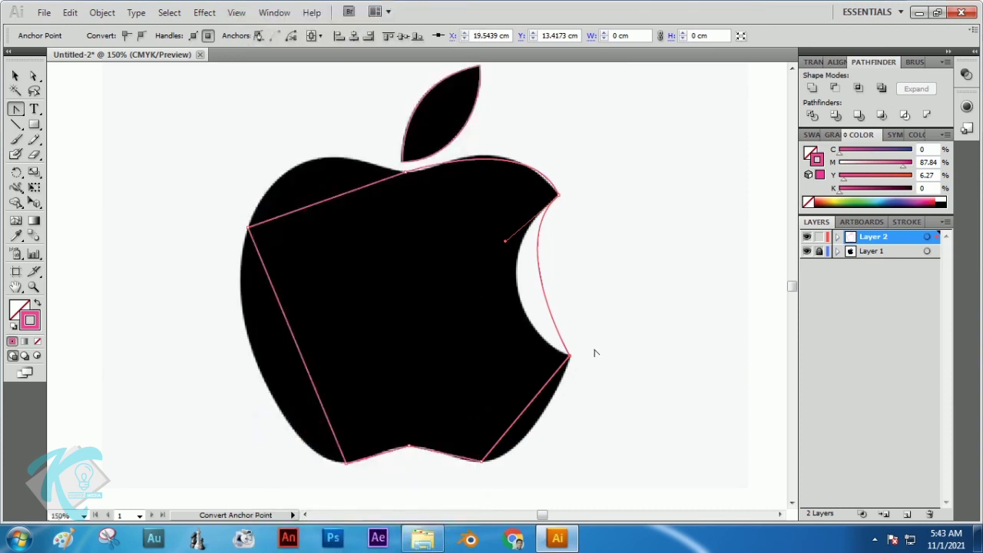
Convert the anchors at the bite's lower tip, bottom, left side and top dip to curve points, bending the lower tip's upper handle into the bite.
{"action": "left_click_drag", "start_coordinate": [569, 355], "coordinate": [573, 406]}
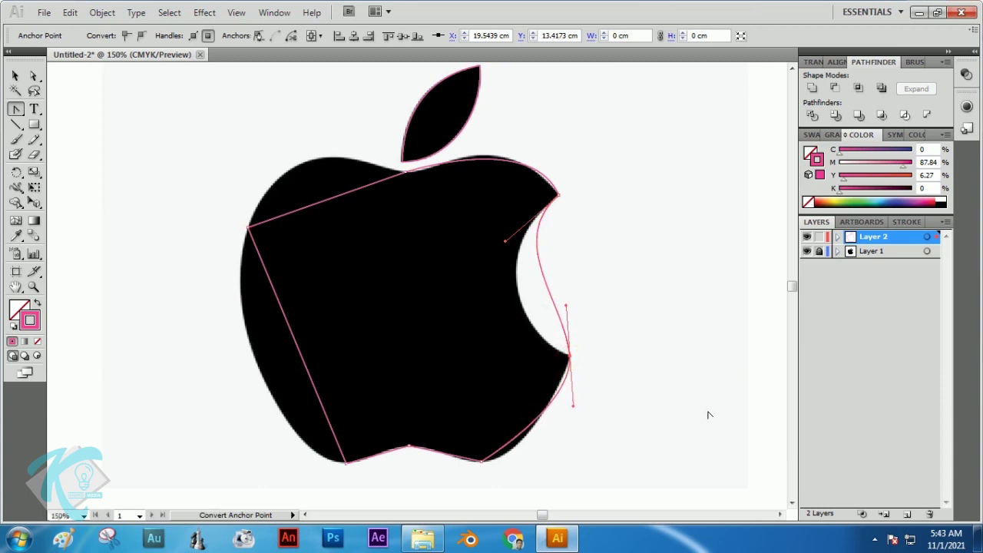
{"action": "left_click_drag", "start_coordinate": [566, 305], "coordinate": [505, 318]}
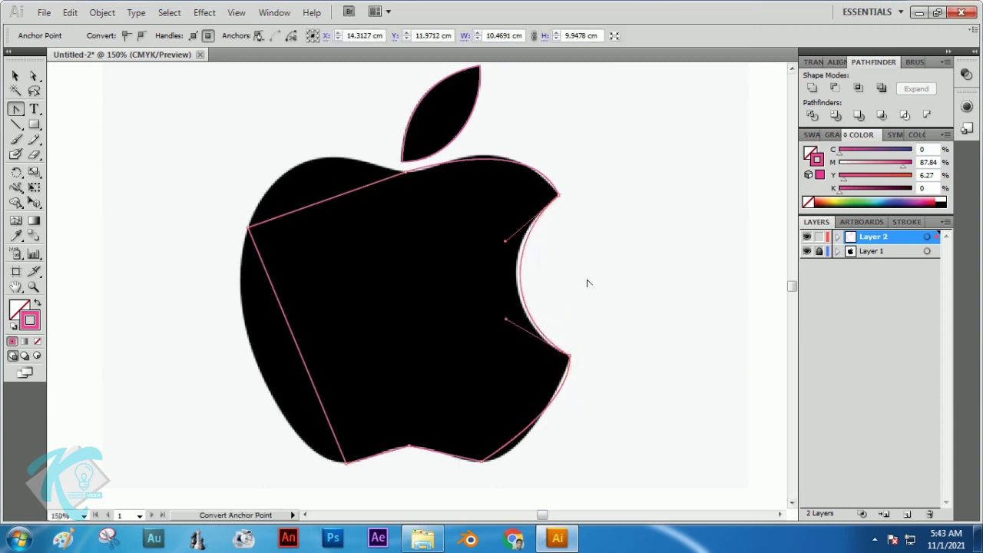
{"action": "left_click_drag", "start_coordinate": [482, 466], "coordinate": [300, 452]}
{"action": "left_click_drag", "start_coordinate": [248, 227], "coordinate": [265, 176]}
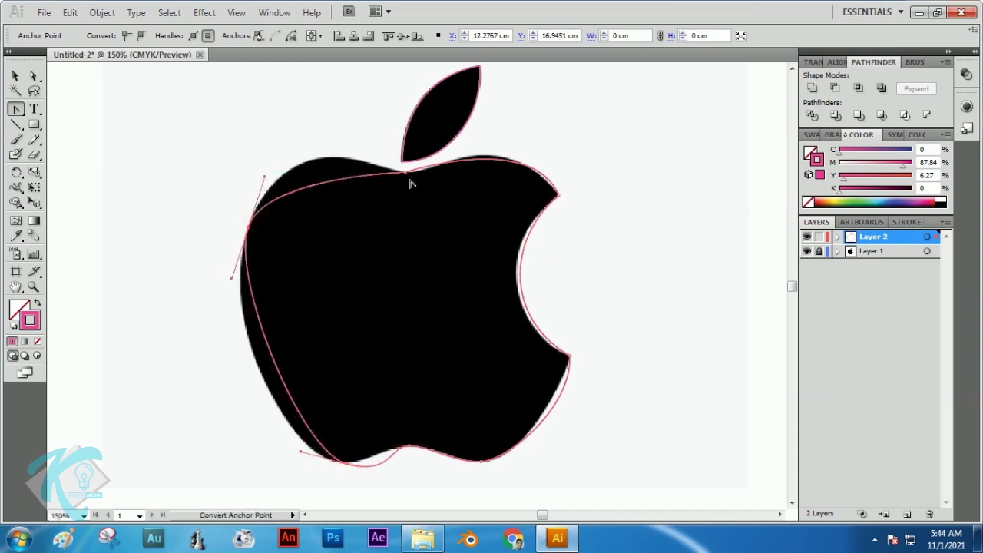
{"action": "left_click_drag", "start_coordinate": [406, 172], "coordinate": [466, 176]}
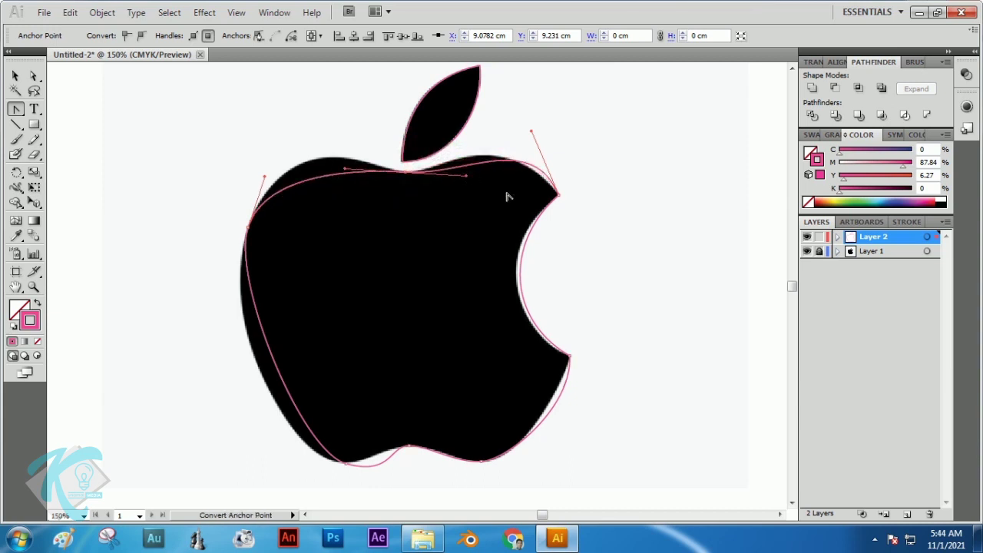
Adjust the inner handles of the bite's upper and lower tips with Direct Selection so the curve follows the bite's edge.
{"action": "left_click", "coordinate": [34, 75]}
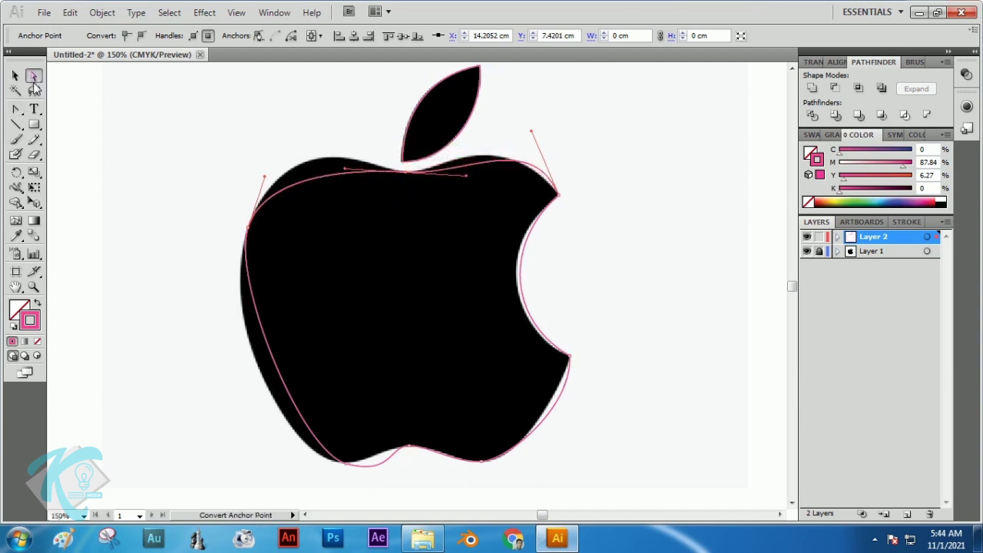
{"action": "left_click", "coordinate": [560, 196]}
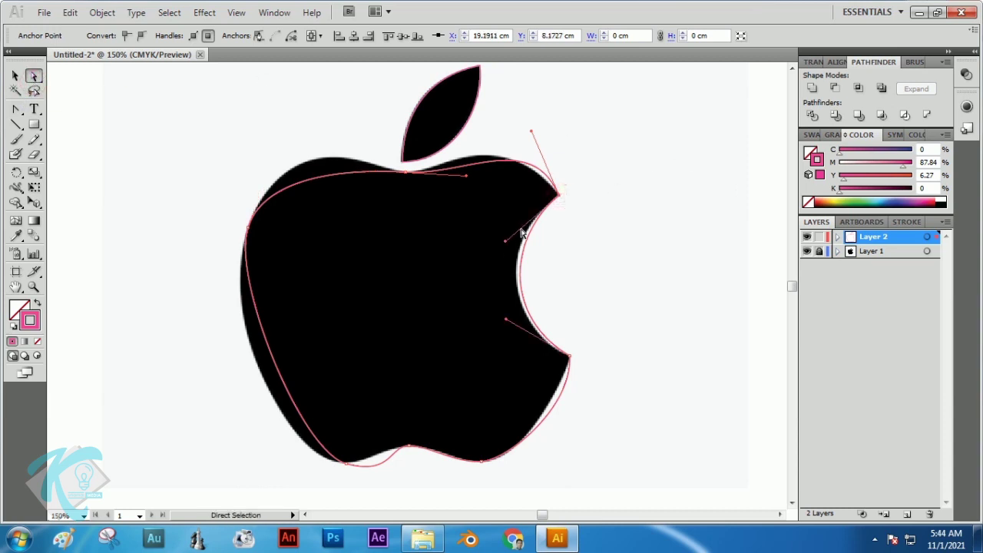
{"action": "left_click_drag", "start_coordinate": [508, 243], "coordinate": [494, 250]}
{"action": "left_click", "coordinate": [520, 323]}
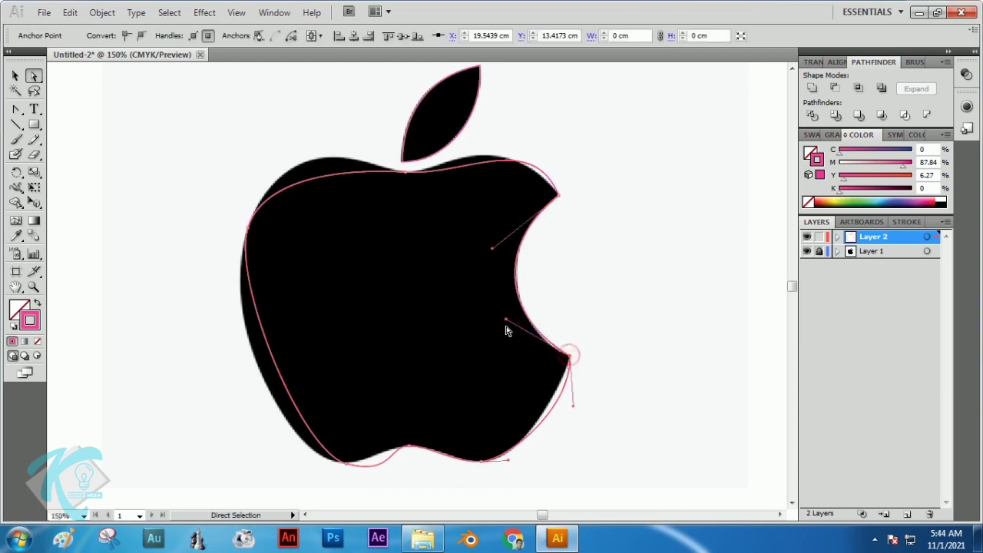
{"action": "left_click_drag", "start_coordinate": [506, 318], "coordinate": [513, 335]}
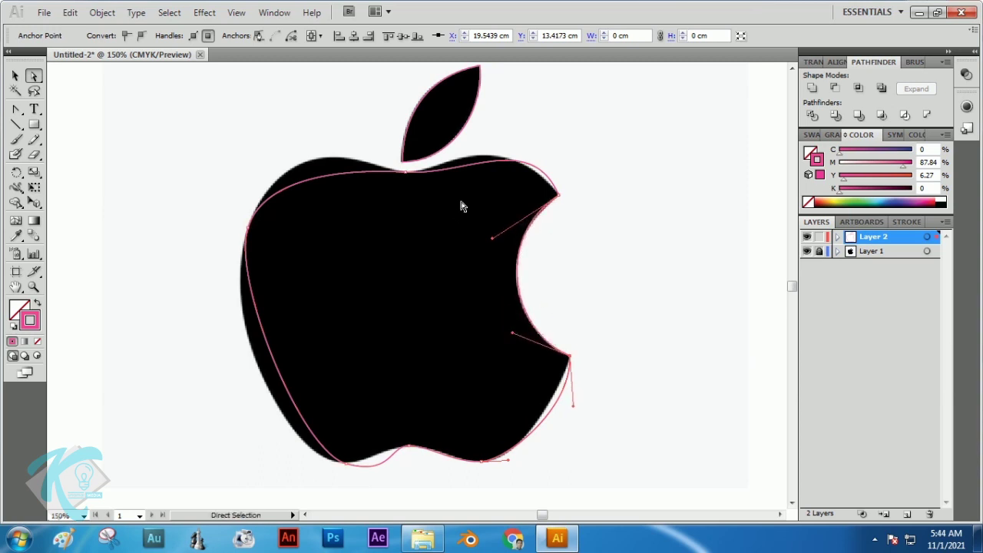
Reshape both top lobes to the reference edge by adjusting the handles at the bite's upper tip, top dip and left-side anchor.
{"action": "left_click_drag", "start_coordinate": [566, 202], "coordinate": [503, 128]}
{"action": "left_click_drag", "start_coordinate": [469, 182], "coordinate": [441, 174]}
{"action": "left_click", "coordinate": [407, 174]}
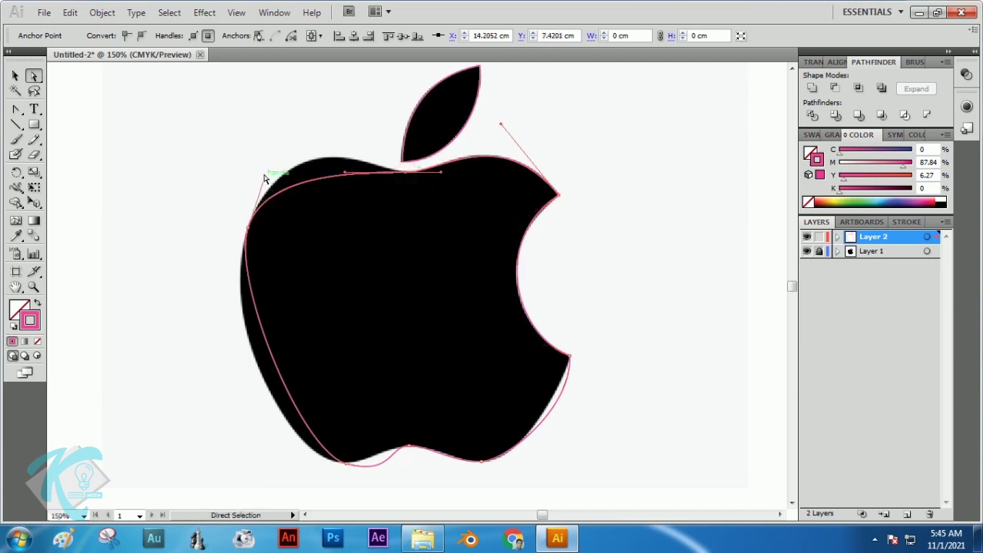
{"action": "left_click_drag", "start_coordinate": [264, 176], "coordinate": [295, 125]}
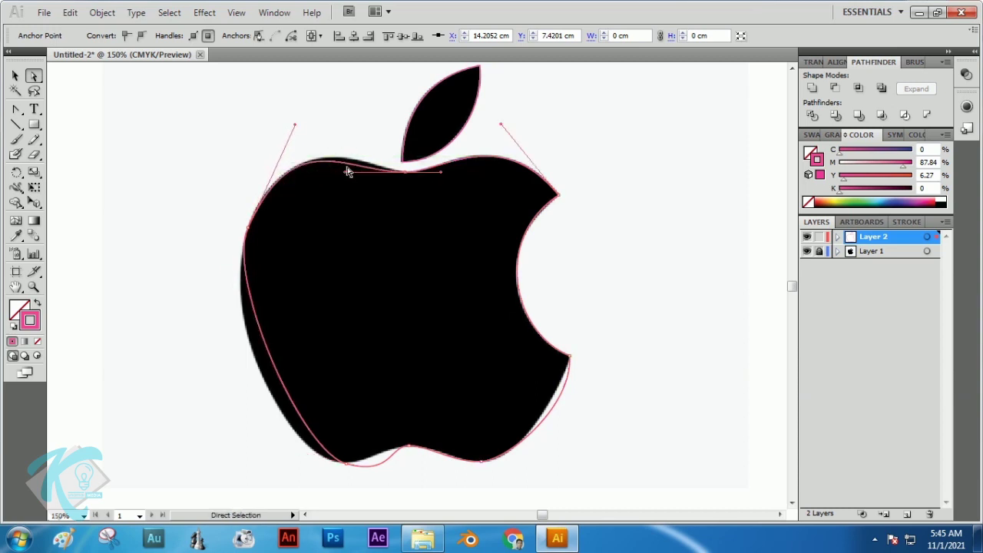
{"action": "left_click_drag", "start_coordinate": [346, 178], "coordinate": [379, 180]}
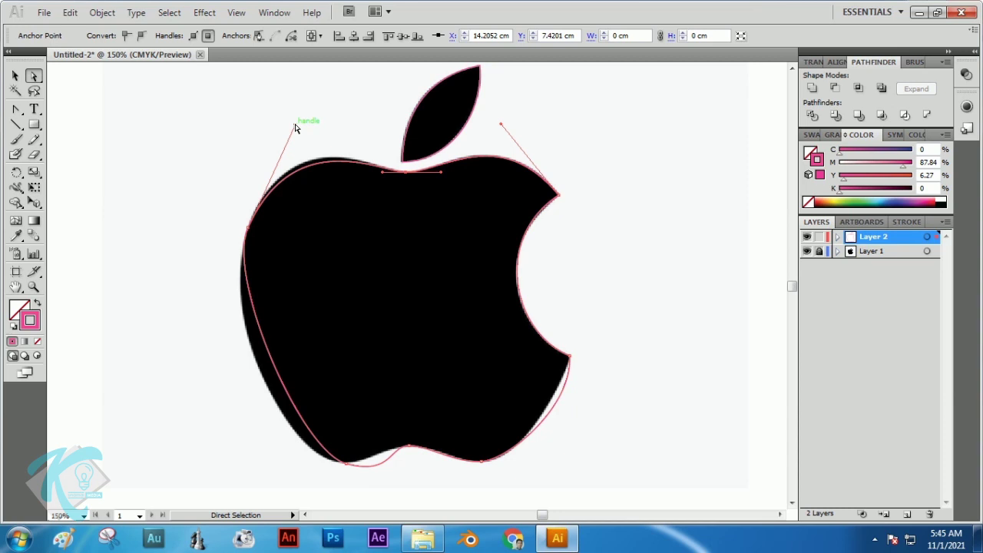
{"action": "left_click_drag", "start_coordinate": [295, 128], "coordinate": [298, 114]}
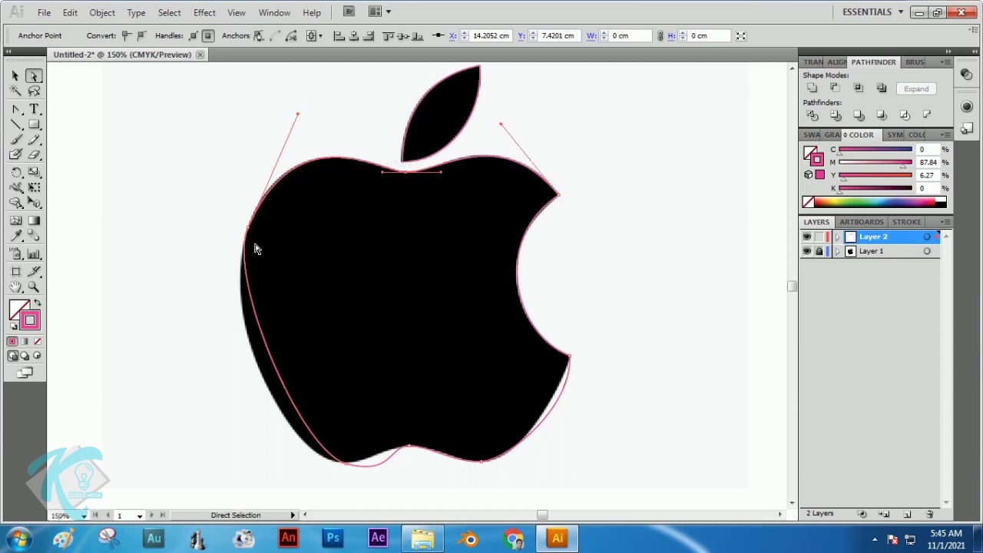
Nudge the bottom-left anchor onto the apple's edge, level its inner handle, and lengthen the right handle of the bottom notch anchor.
{"action": "left_click_drag", "start_coordinate": [345, 470], "coordinate": [346, 469]}
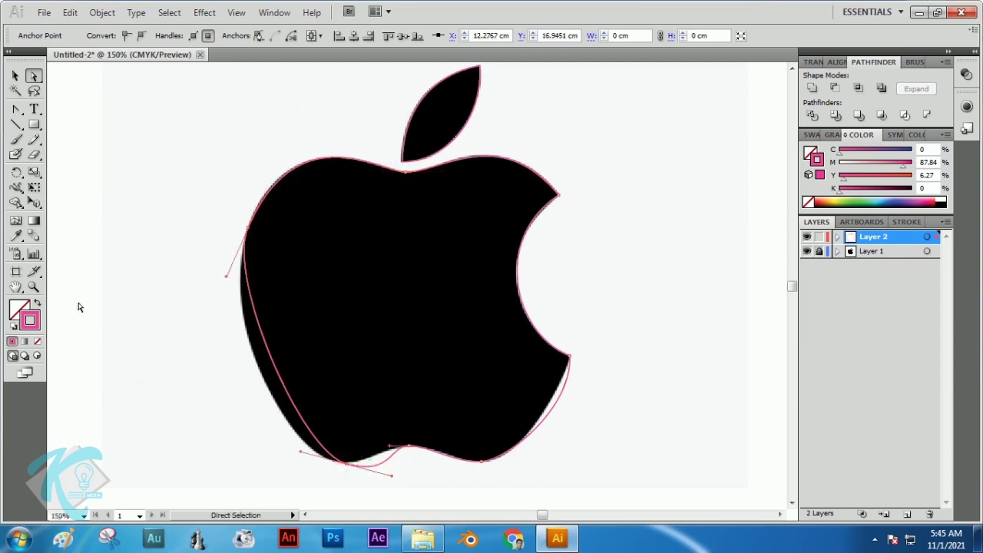
{"action": "left_click", "coordinate": [33, 287]}
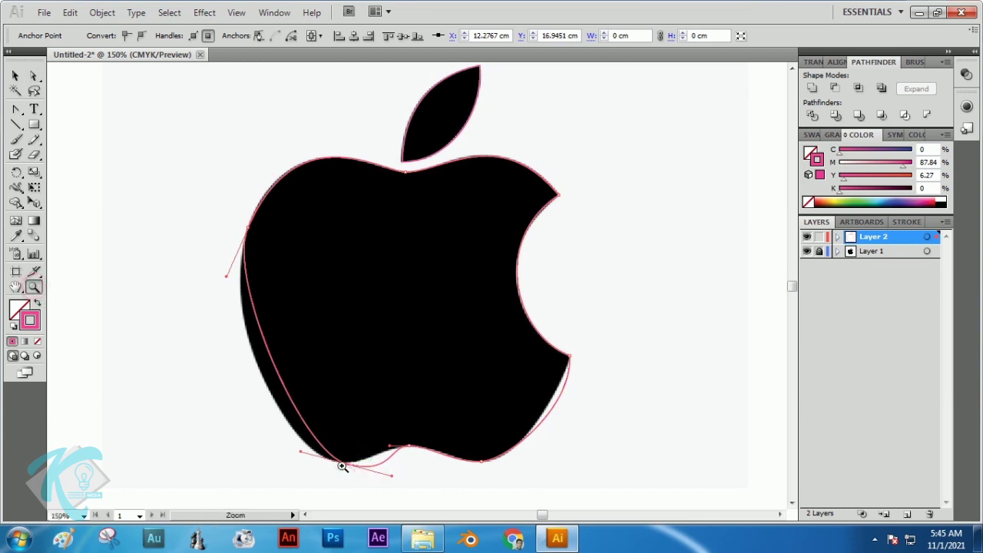
{"action": "left_click_drag", "start_coordinate": [273, 420], "coordinate": [498, 501]}
{"action": "key", "text": "a"}
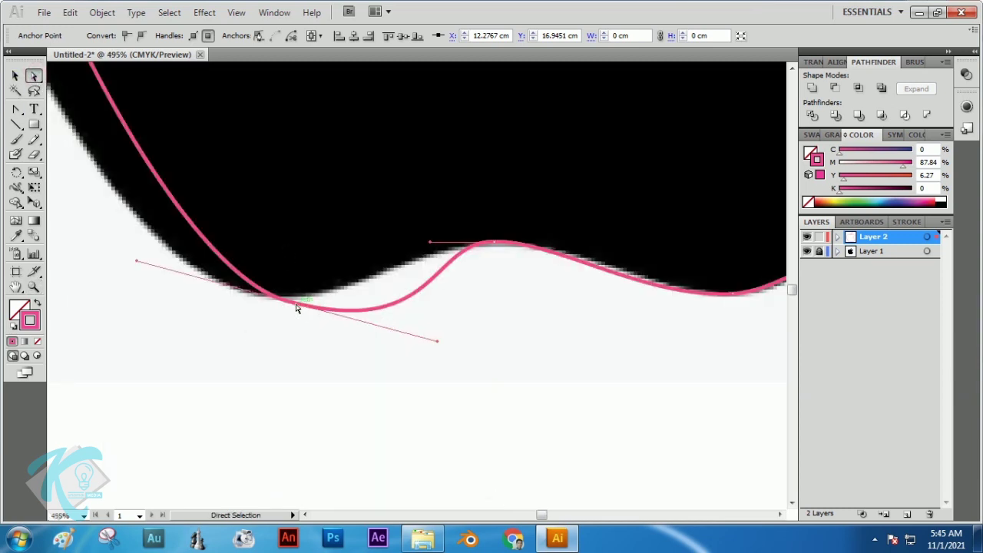
{"action": "left_click_drag", "start_coordinate": [288, 307], "coordinate": [287, 303]}
{"action": "left_click_drag", "start_coordinate": [435, 339], "coordinate": [371, 298]}
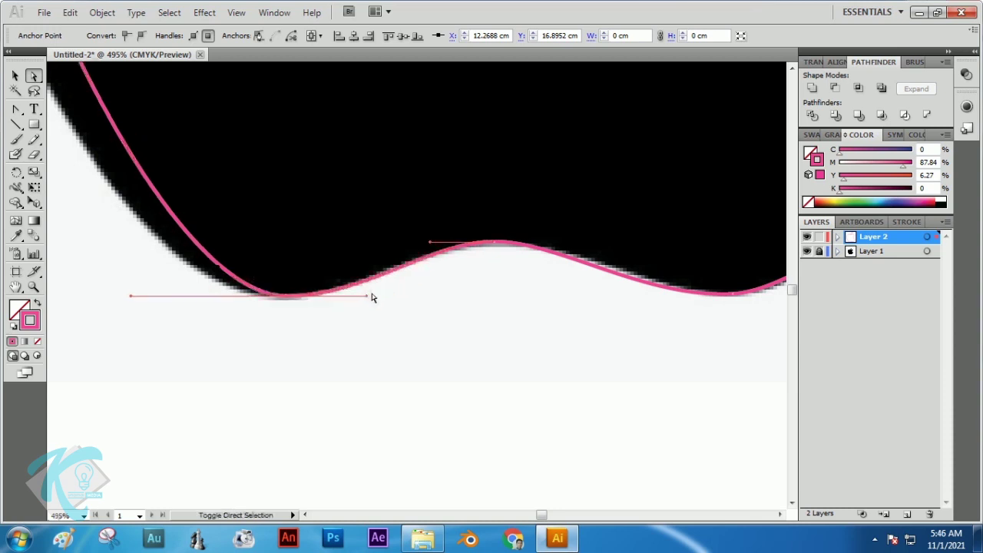
{"action": "left_click", "coordinate": [495, 242]}
{"action": "left_click_drag", "start_coordinate": [559, 244], "coordinate": [589, 242]}
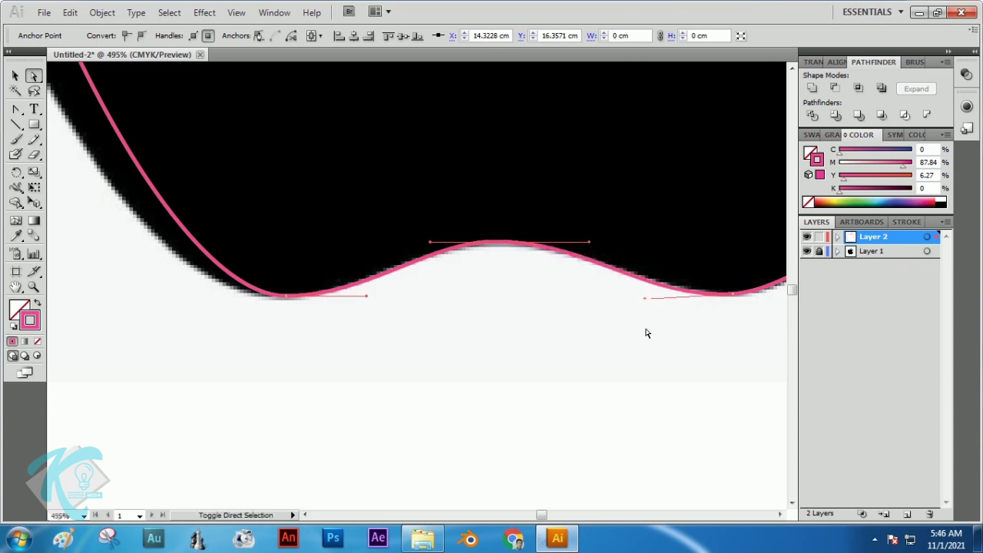
Extend the bottom-left anchor's outer handle horizontally so the lower-left curve follows the apple's edge.
{"action": "left_click_drag", "start_coordinate": [285, 295], "coordinate": [133, 297]}
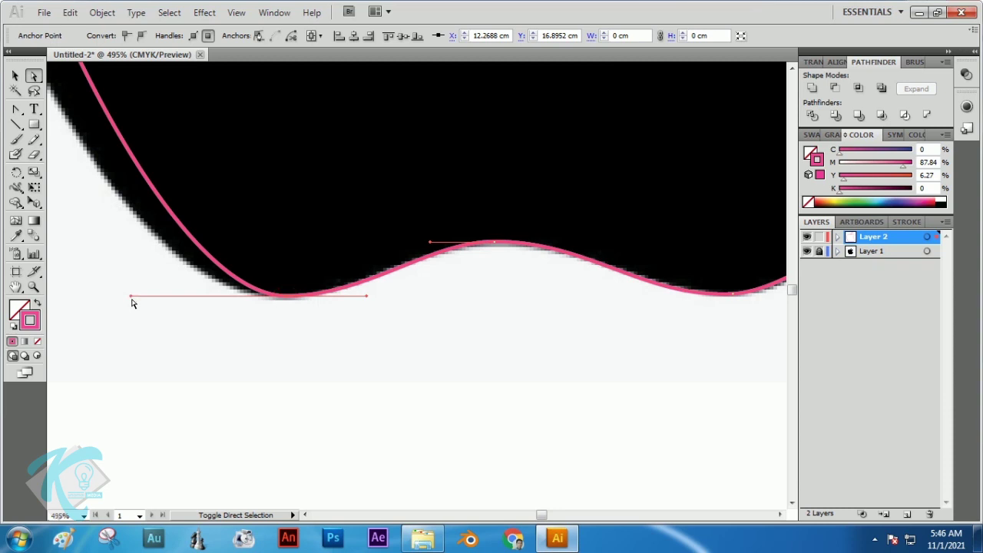
{"action": "left_click", "coordinate": [131, 296]}
{"action": "left_click_drag", "start_coordinate": [134, 296], "coordinate": [379, 300]}
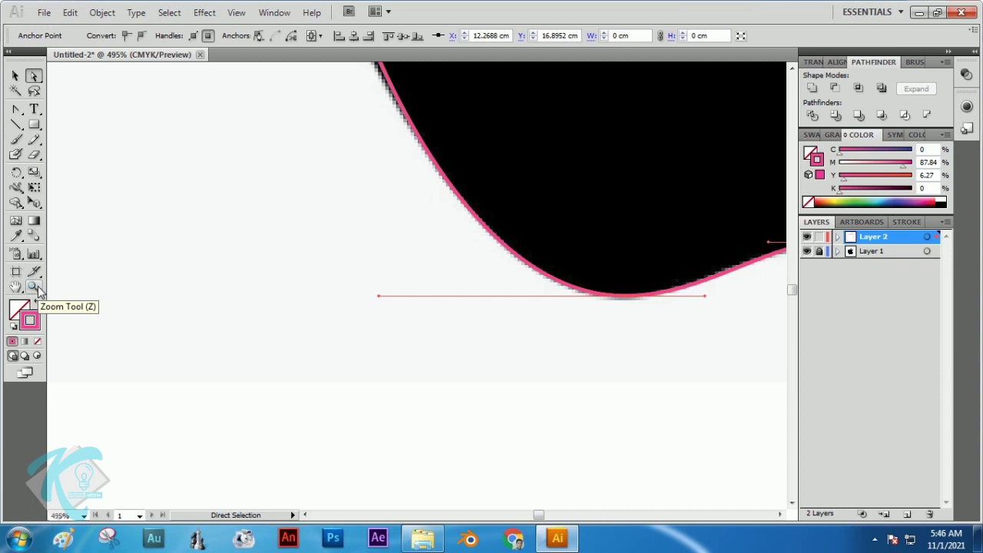
Fit the apple's left edge by lengthening the left-side anchor's lower handle and slightly shortening the bottom-left anchor's outer handle.
{"action": "key", "text": "ctrl+0"}
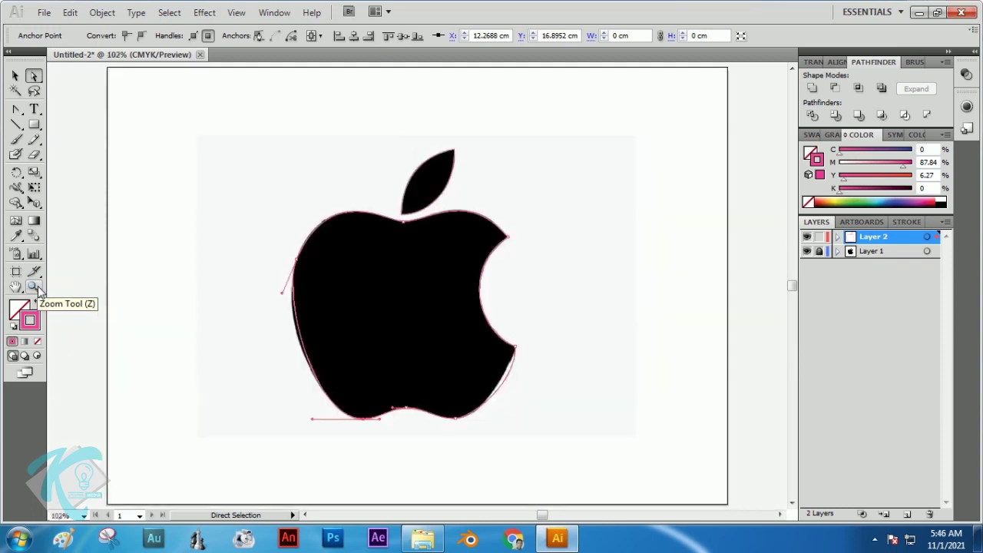
{"action": "left_click", "coordinate": [41, 285]}
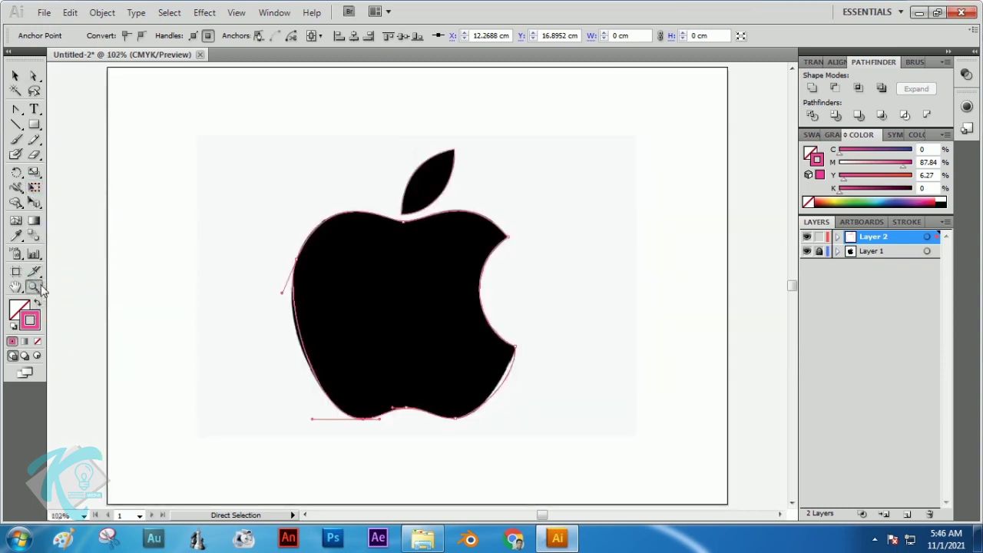
{"action": "left_click", "coordinate": [400, 340]}
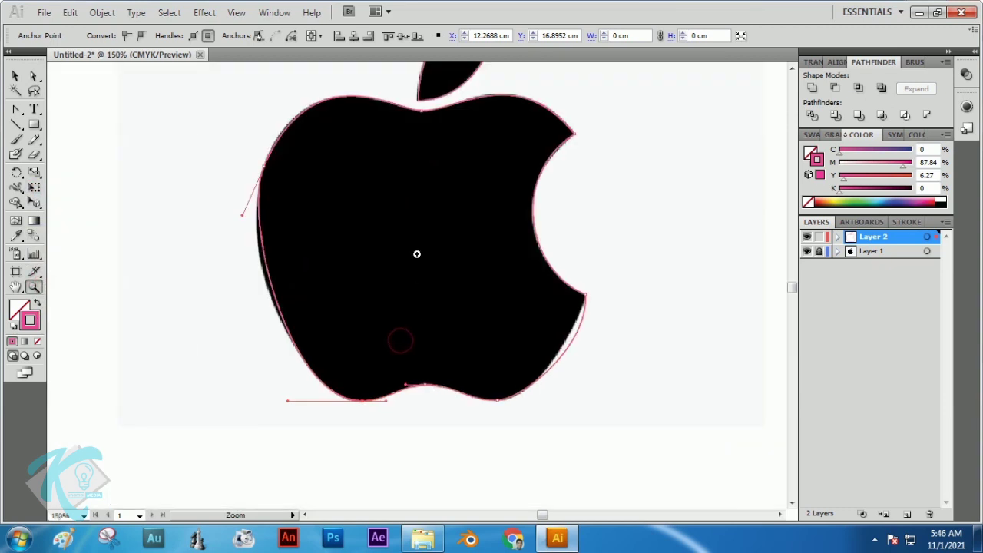
{"action": "left_click", "coordinate": [416, 253]}
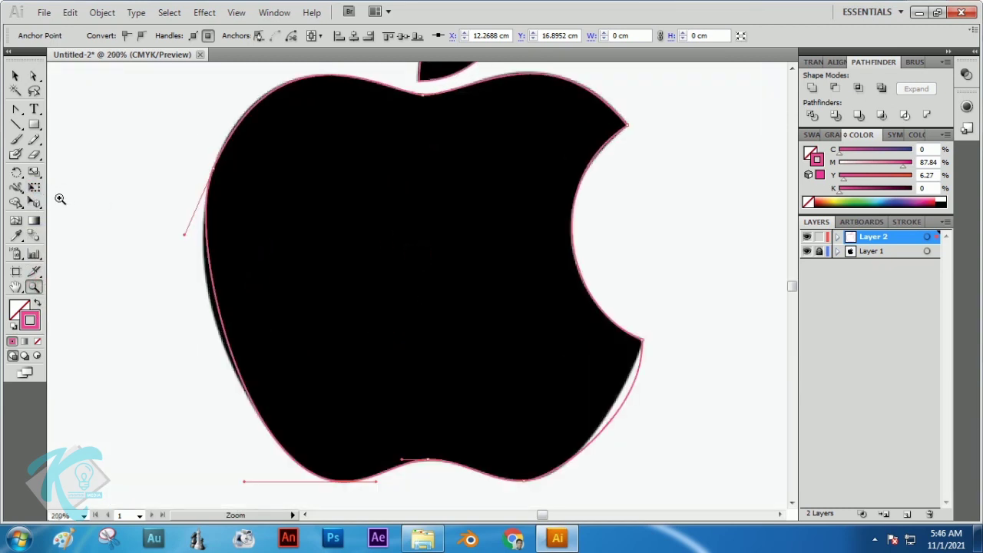
{"action": "left_click", "coordinate": [34, 76]}
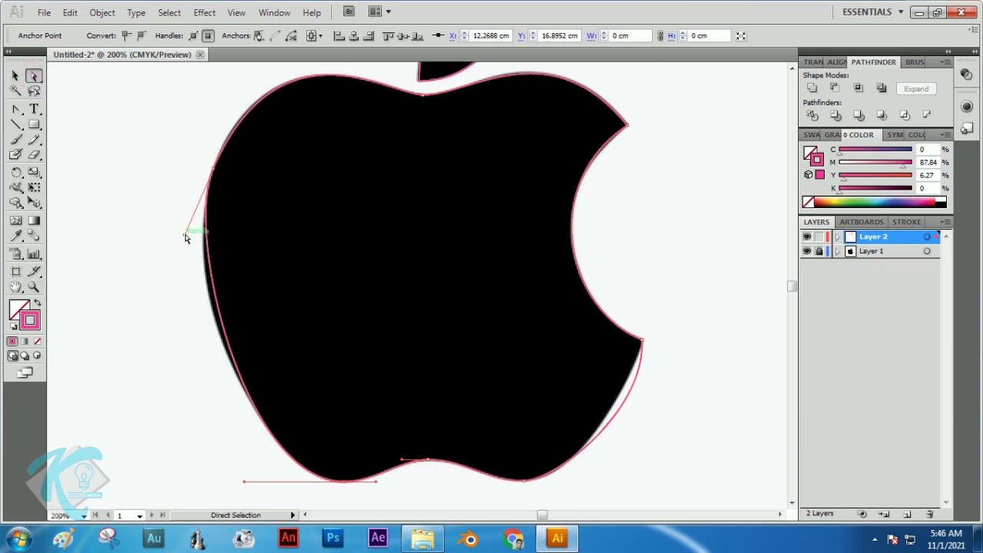
{"action": "left_click_drag", "start_coordinate": [186, 236], "coordinate": [175, 268]}
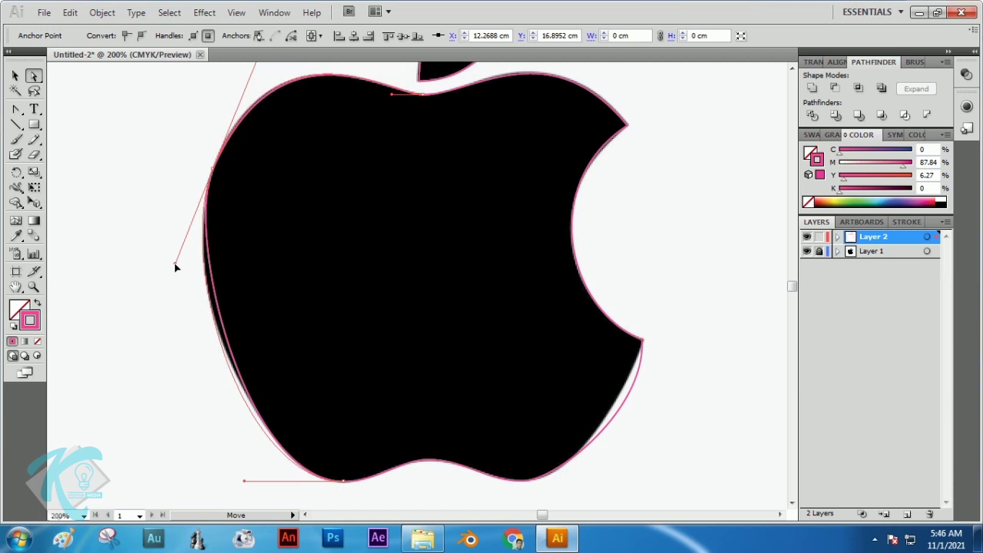
{"action": "left_click_drag", "start_coordinate": [175, 266], "coordinate": [176, 267]}
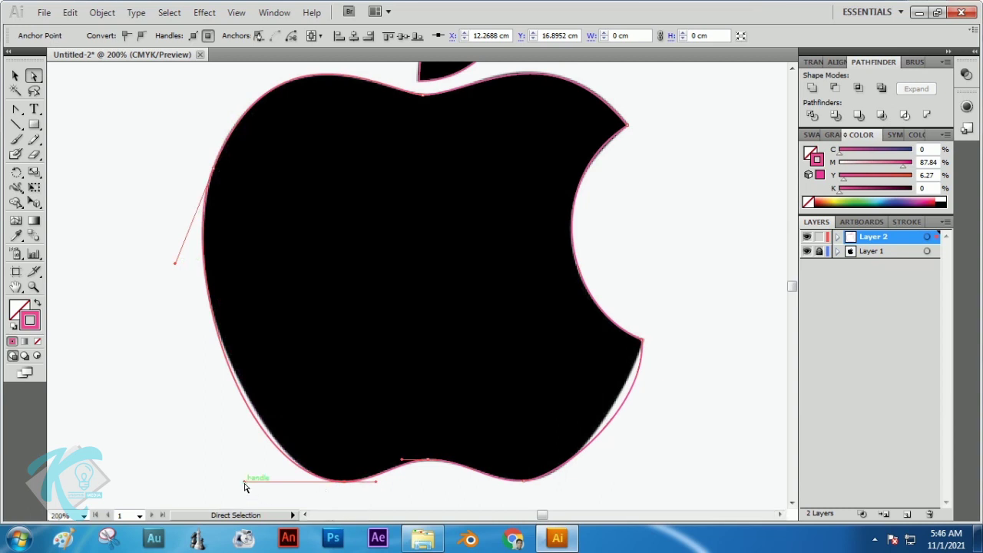
{"action": "left_click_drag", "start_coordinate": [245, 482], "coordinate": [253, 482]}
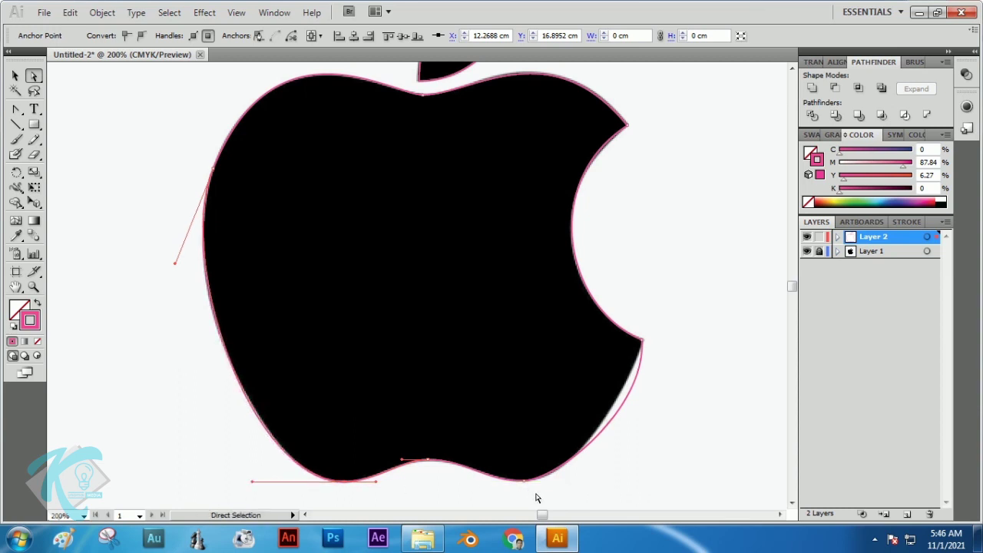
Fit the lower-right edge by adjusting the bite's lower-tip and bottom-right anchor handles, and deselect the path.
{"action": "left_click", "coordinate": [643, 342]}
{"action": "left_click_drag", "start_coordinate": [649, 410], "coordinate": [629, 403]}
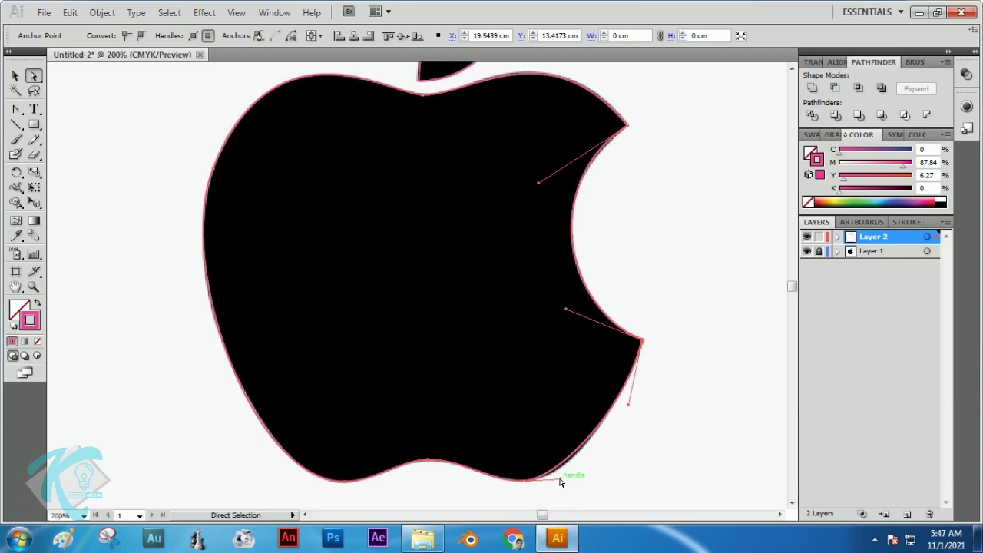
{"action": "left_click_drag", "start_coordinate": [560, 480], "coordinate": [567, 481]}
{"action": "left_click", "coordinate": [522, 382]}
{"action": "left_click", "coordinate": [33, 287]}
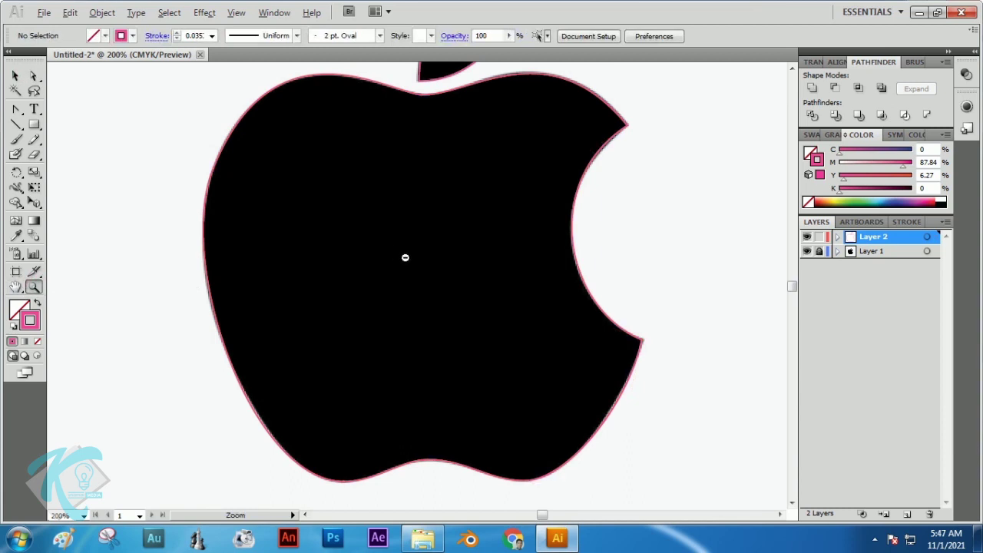
{"action": "left_click", "coordinate": [408, 228], "text": "alt"}
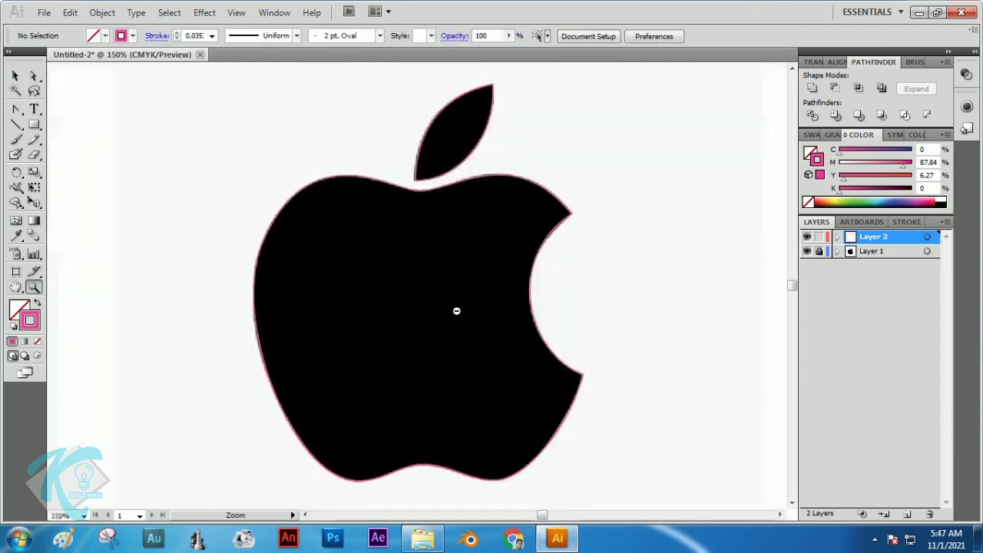
{"action": "left_click", "coordinate": [466, 271]}
{"action": "key", "text": "a"}
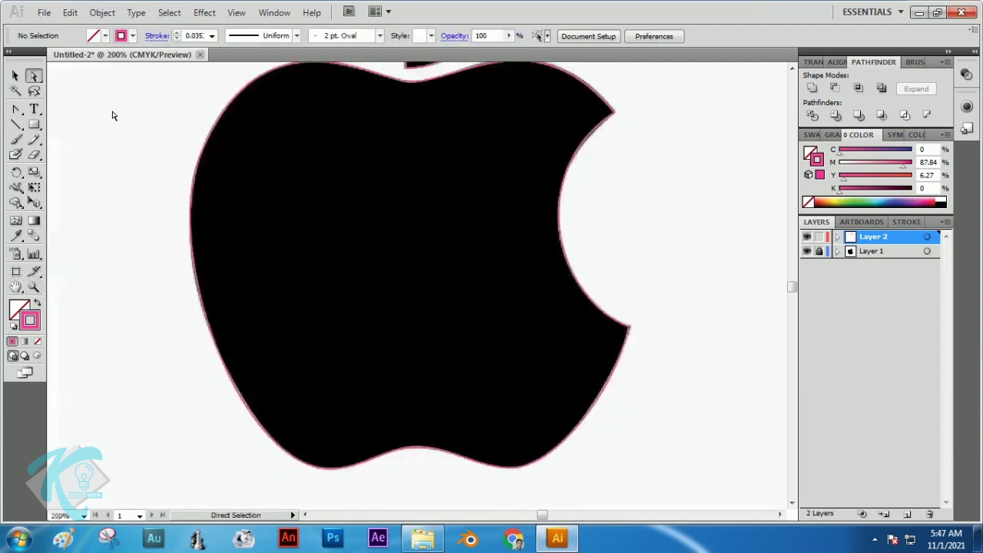
Fill the leaf with a teal color of C 62.75, M 0, Y 40.39, K 0.
{"action": "left_click", "coordinate": [33, 287]}
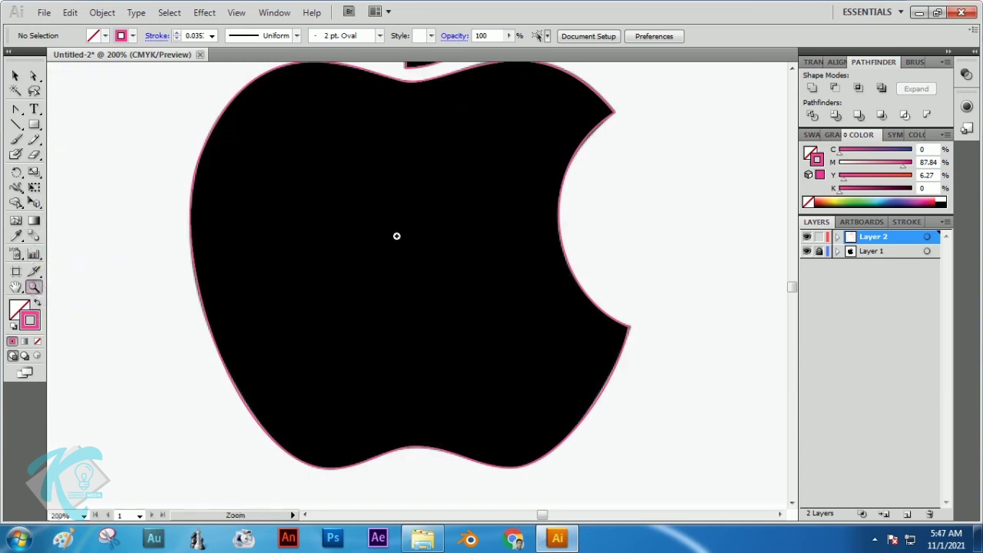
{"action": "left_click", "coordinate": [412, 239], "text": "alt"}
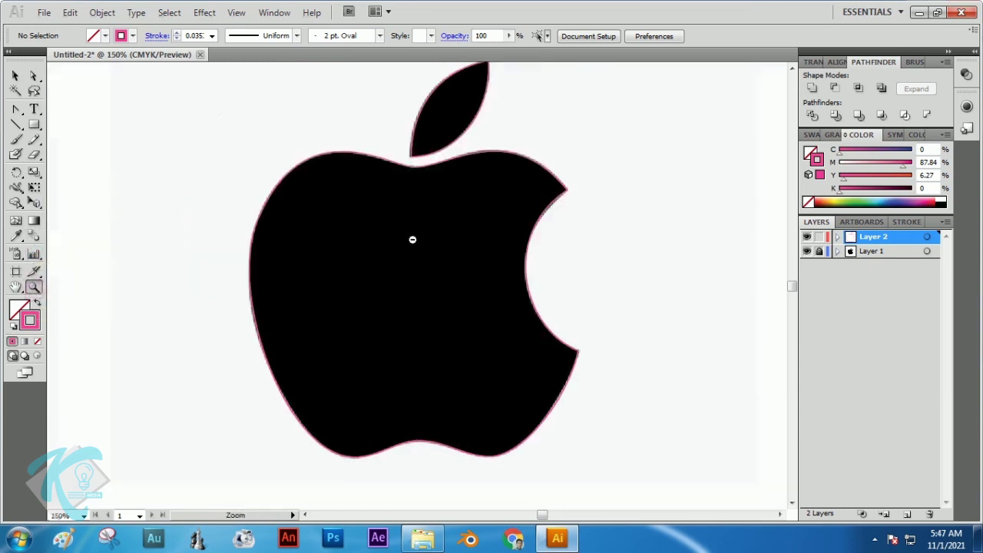
{"action": "left_click_drag", "start_coordinate": [472, 204], "coordinate": [476, 229]}
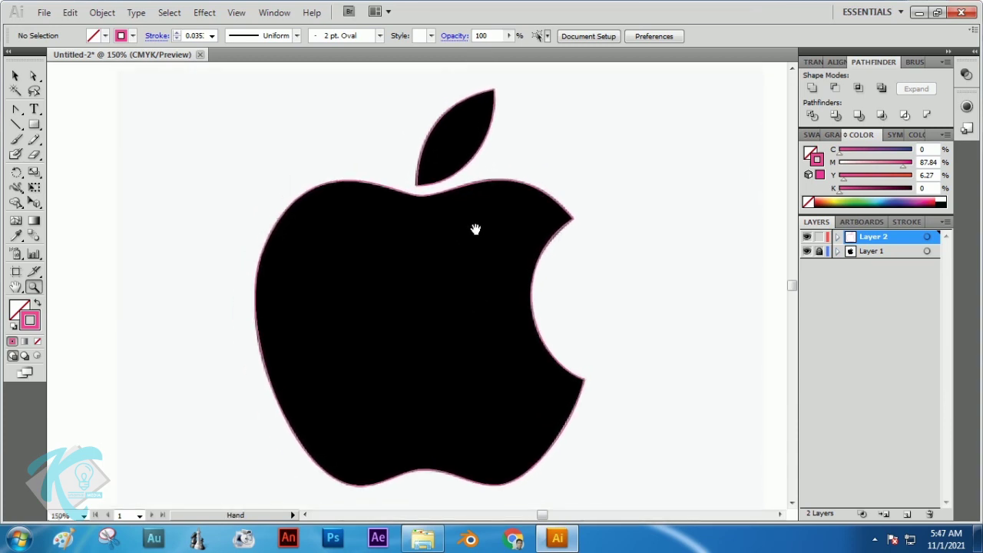
{"action": "left_click", "coordinate": [16, 75]}
{"action": "left_click", "coordinate": [484, 142]}
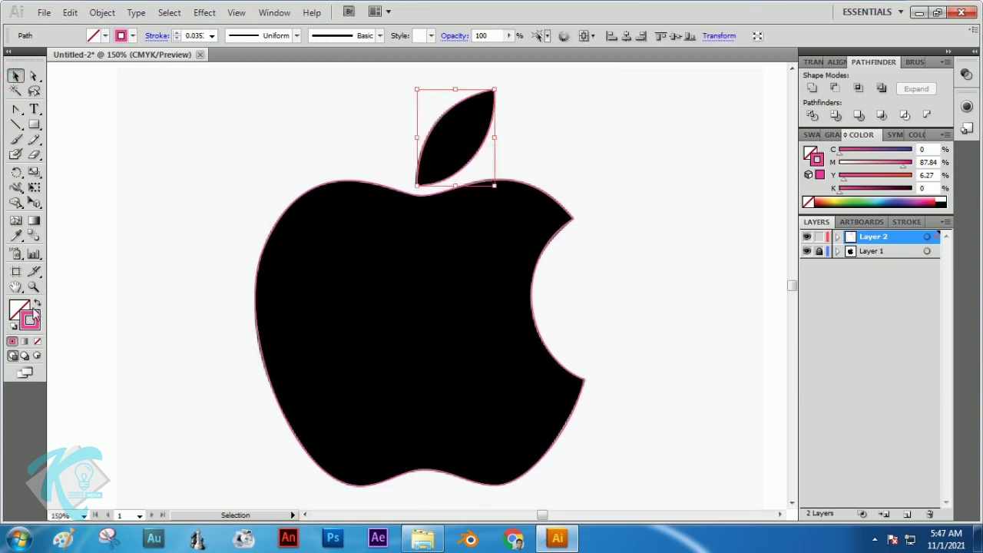
{"action": "left_click", "coordinate": [19, 309]}
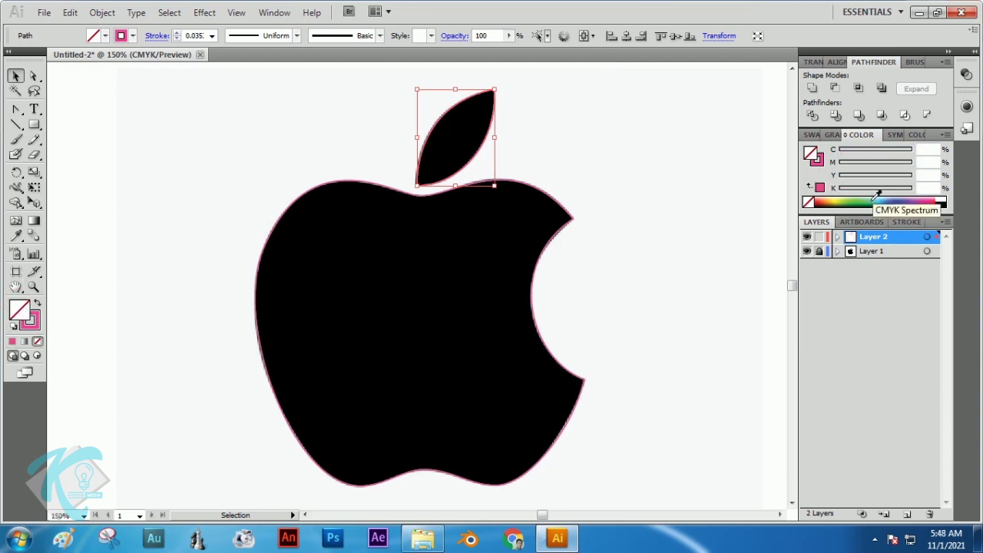
{"action": "left_click", "coordinate": [877, 195]}
{"action": "left_click", "coordinate": [872, 197]}
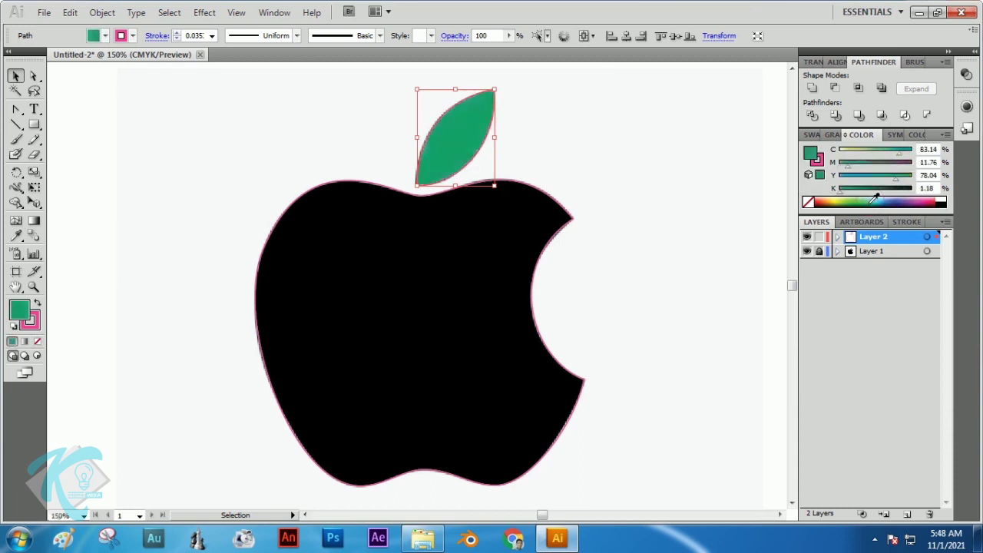
{"action": "left_click", "coordinate": [875, 196]}
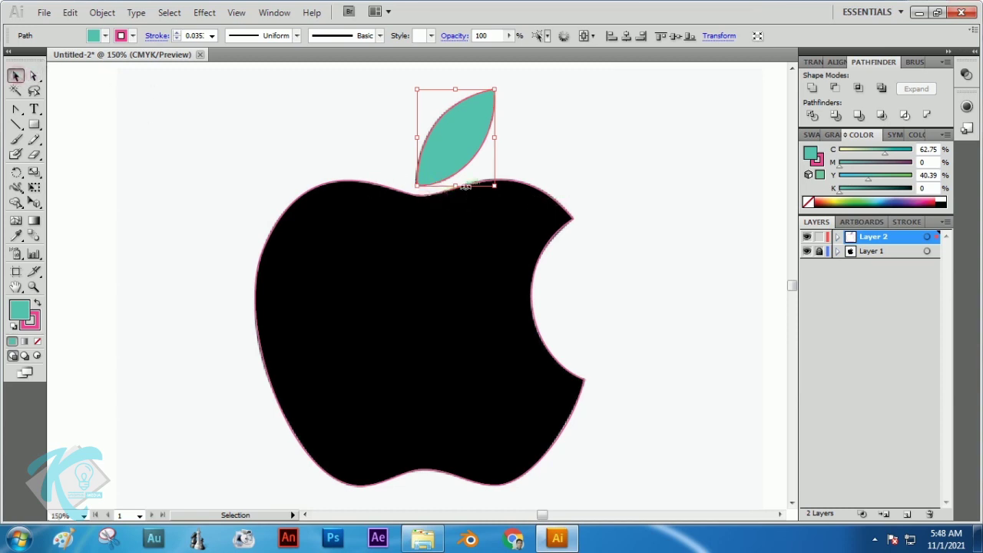
Copy the leaf's teal fill onto the apple body with the Eyedropper, and deselect the body.
{"action": "left_click", "coordinate": [526, 190]}
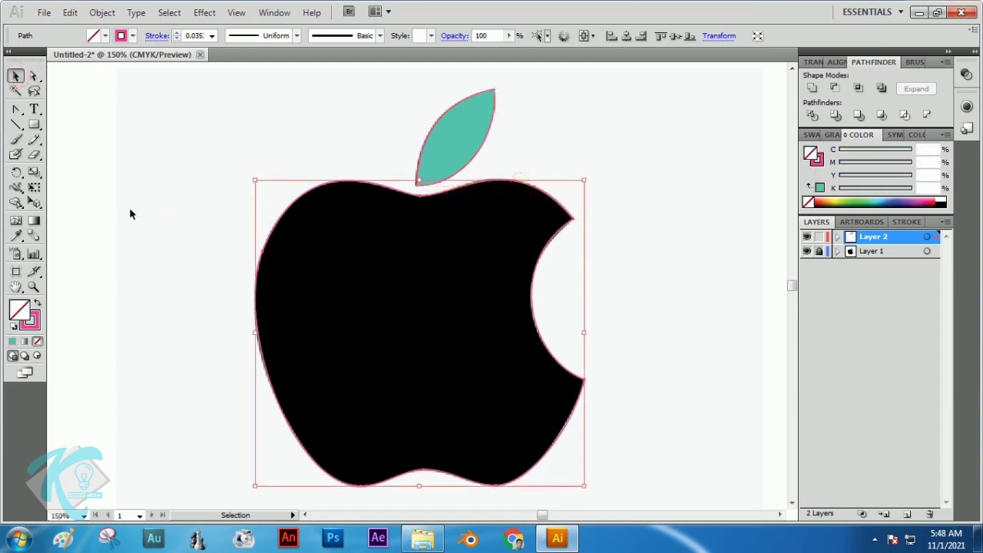
{"action": "left_click", "coordinate": [16, 237]}
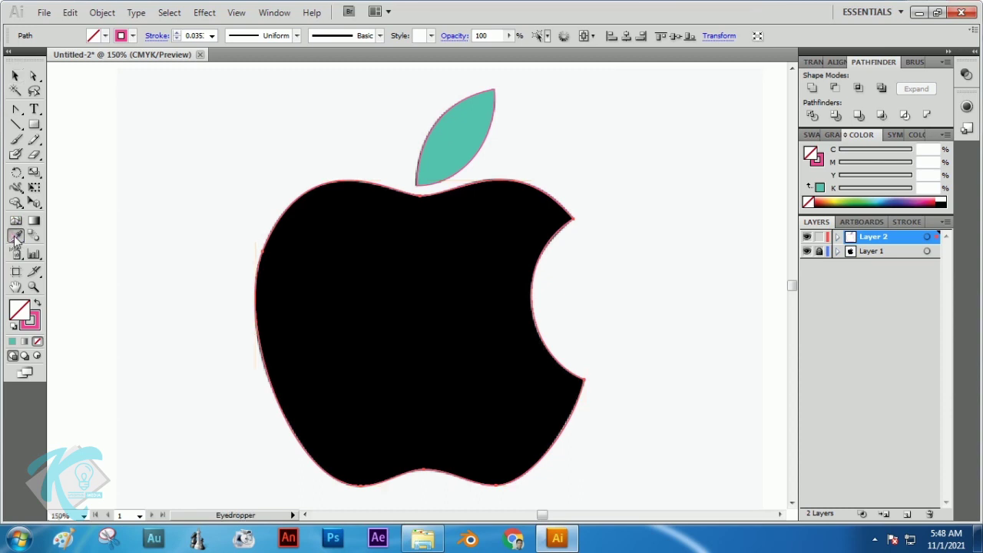
{"action": "left_click", "coordinate": [465, 133]}
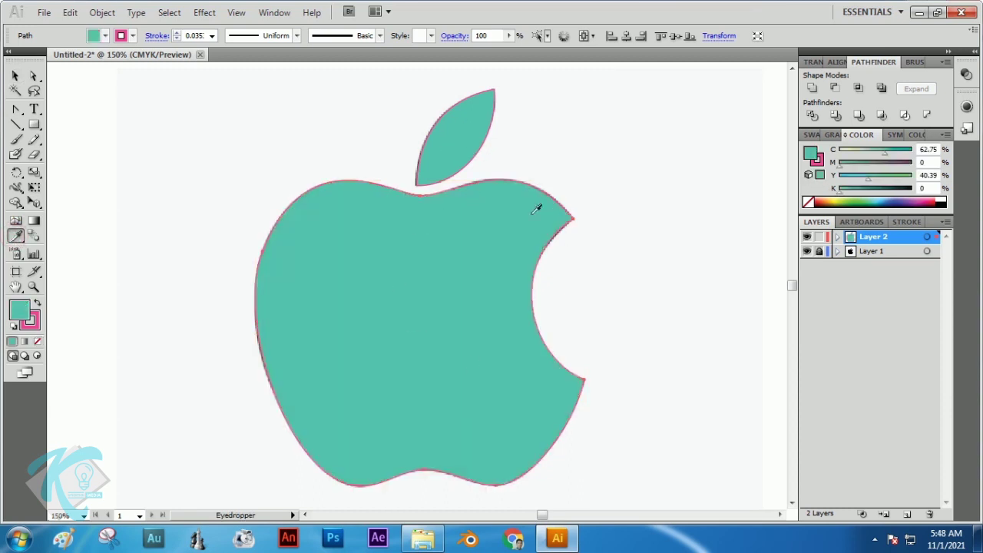
{"action": "left_click", "coordinate": [15, 75]}
{"action": "left_click", "coordinate": [307, 81]}
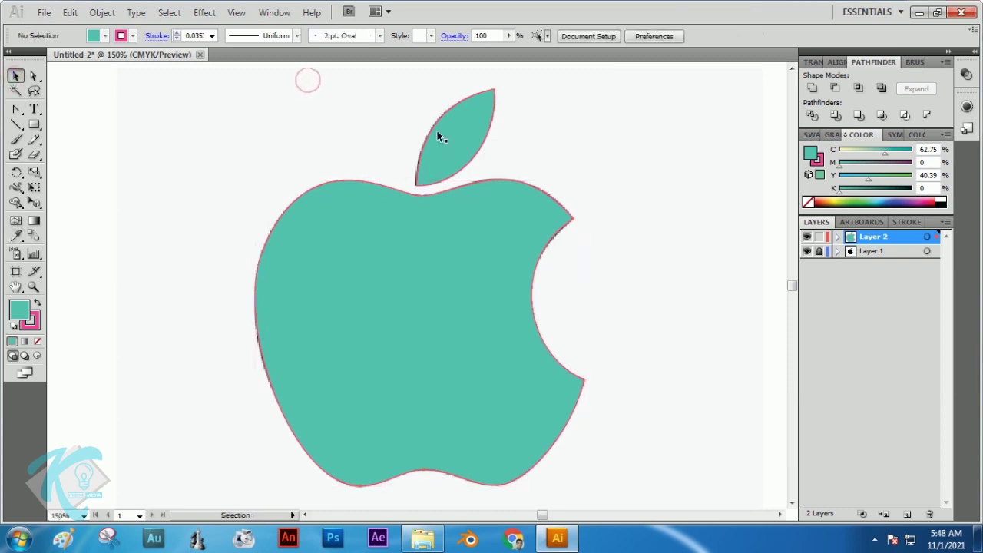
Remove the stroke from both the leaf and the apple body, and hide the reference image on Layer 1.
{"action": "left_click", "coordinate": [440, 133]}
{"action": "left_click", "coordinate": [35, 325]}
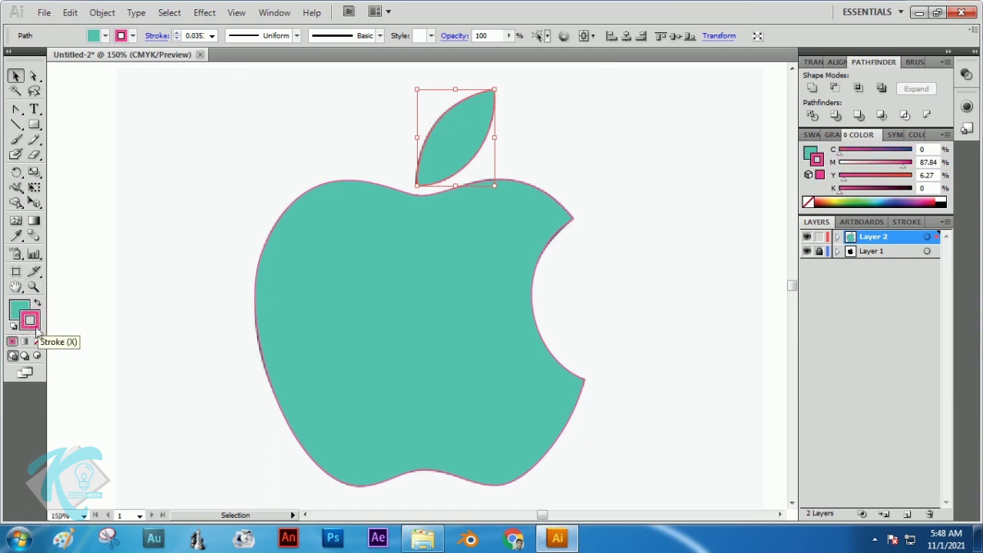
{"action": "left_click", "coordinate": [37, 342]}
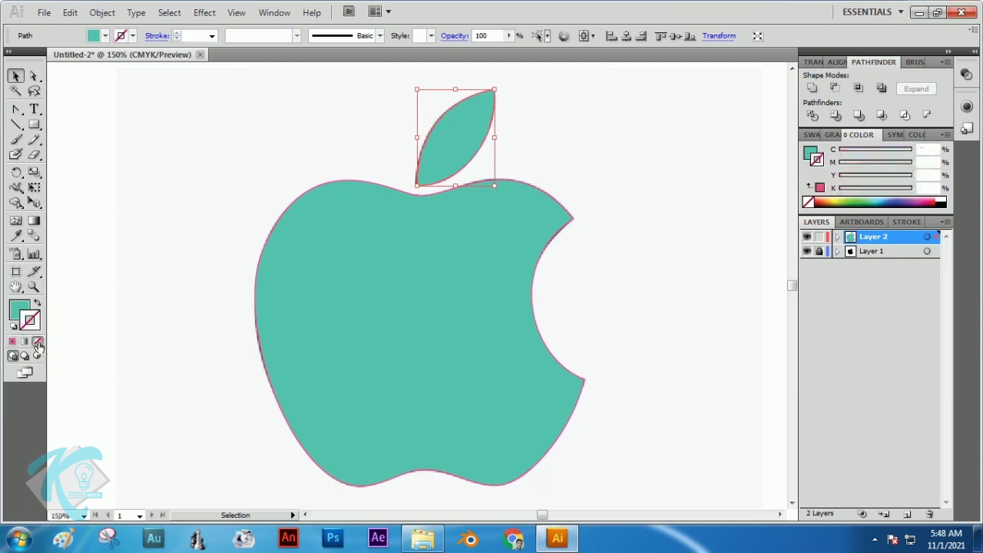
{"action": "left_click", "coordinate": [378, 185]}
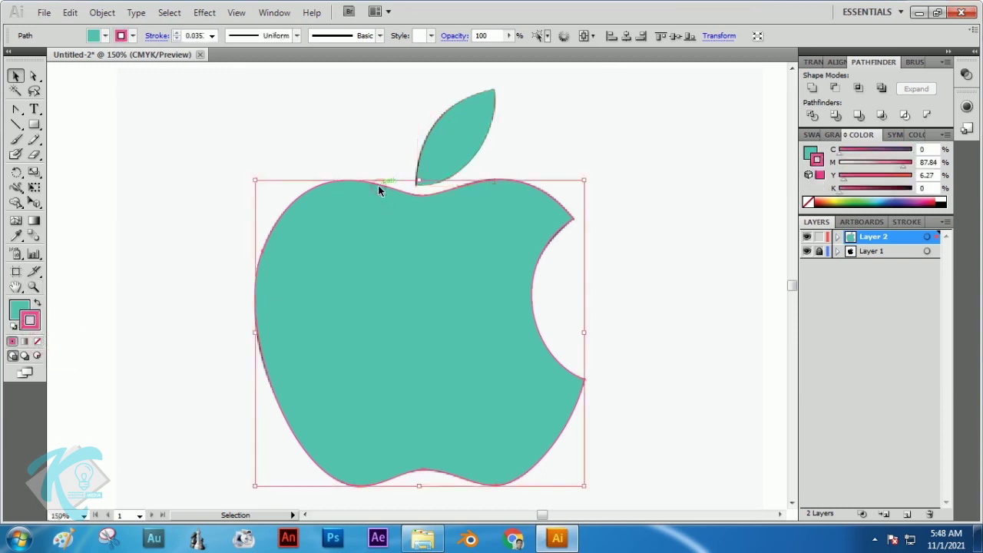
{"action": "left_click", "coordinate": [37, 342]}
{"action": "left_click", "coordinate": [644, 253]}
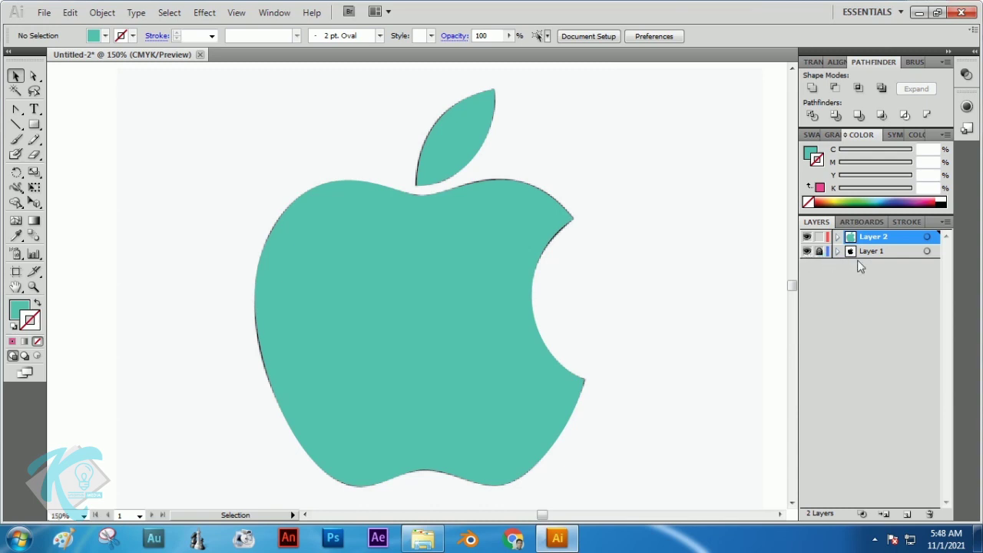
{"action": "left_click", "coordinate": [809, 253]}
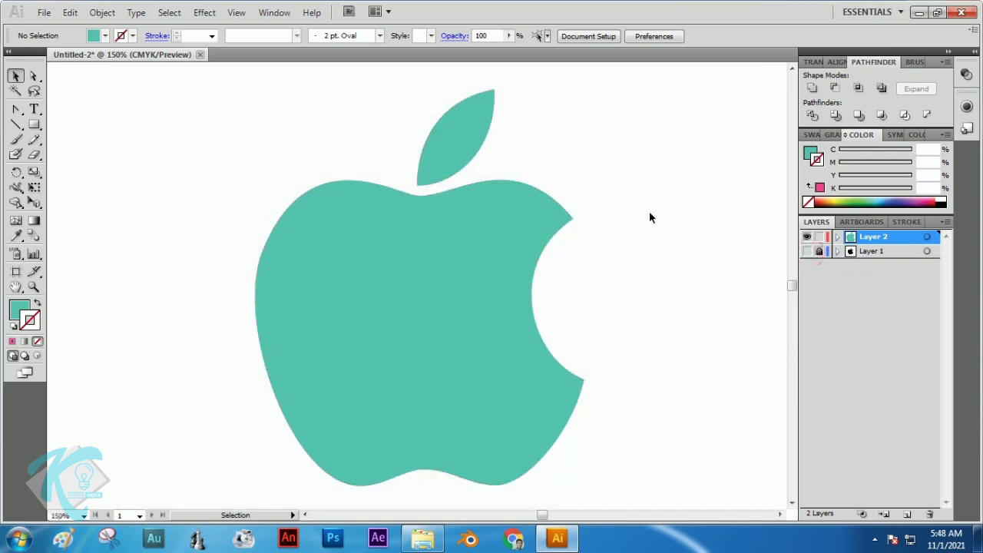